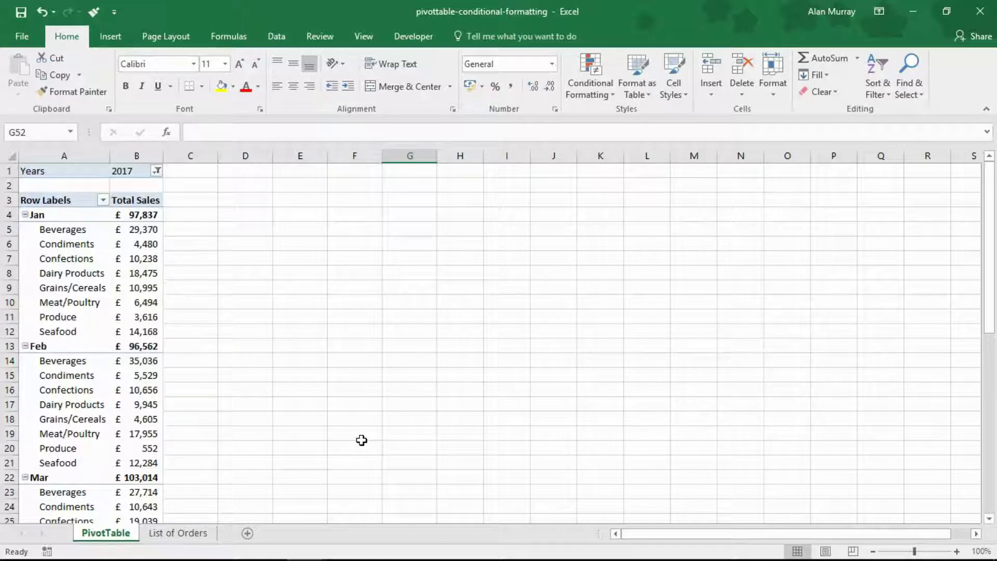
Review the List of Orders source data and confirm the orders table is named 'sales'
mouse_move(145, 401)
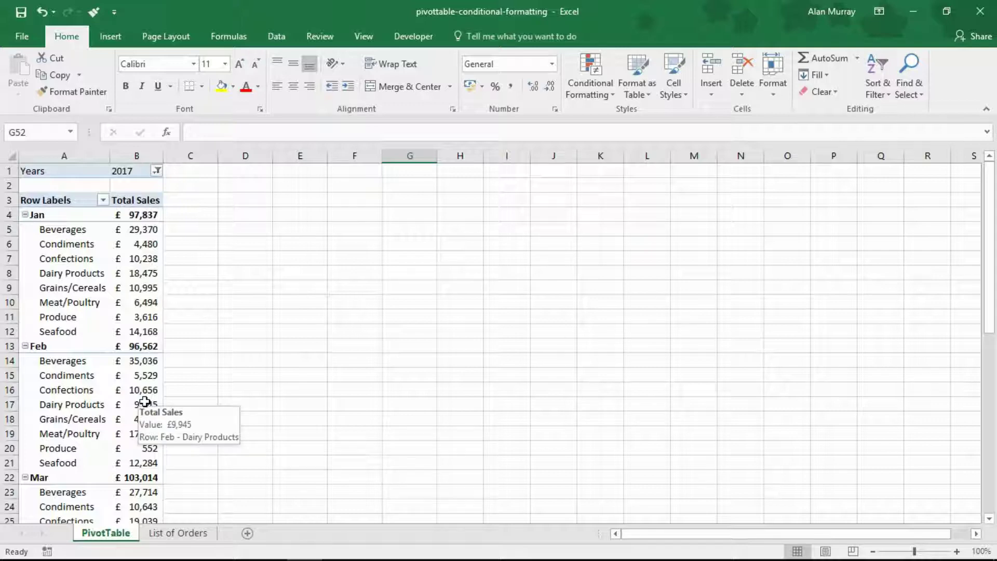
click(188, 534)
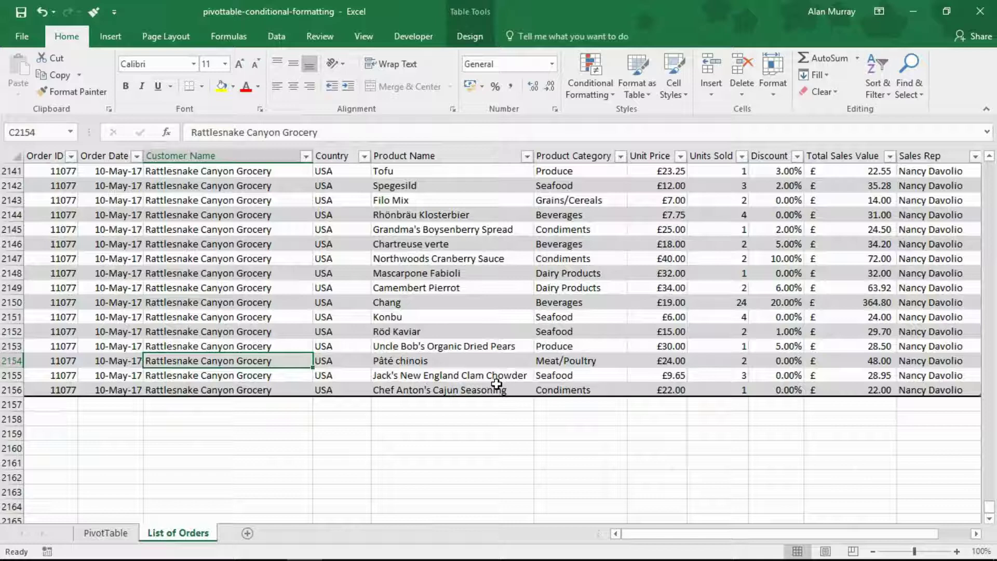
click(297, 208)
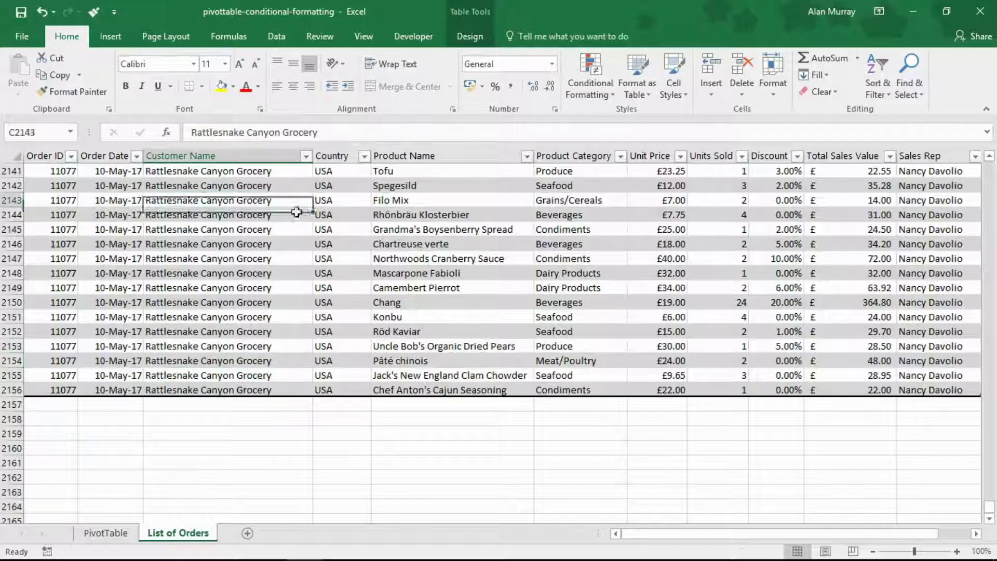
drag(296, 207, 518, 291)
drag(530, 331, 540, 331)
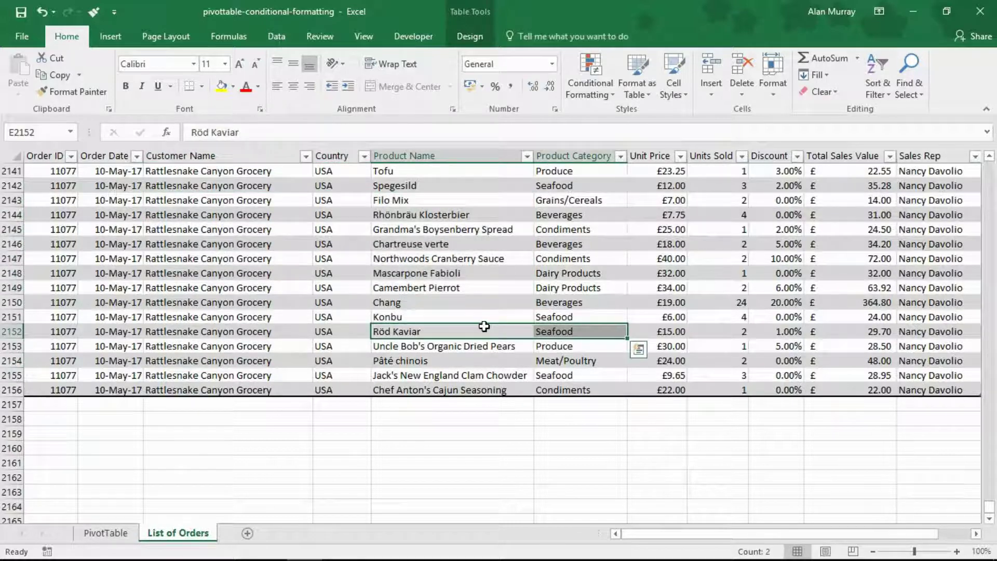
click(470, 36)
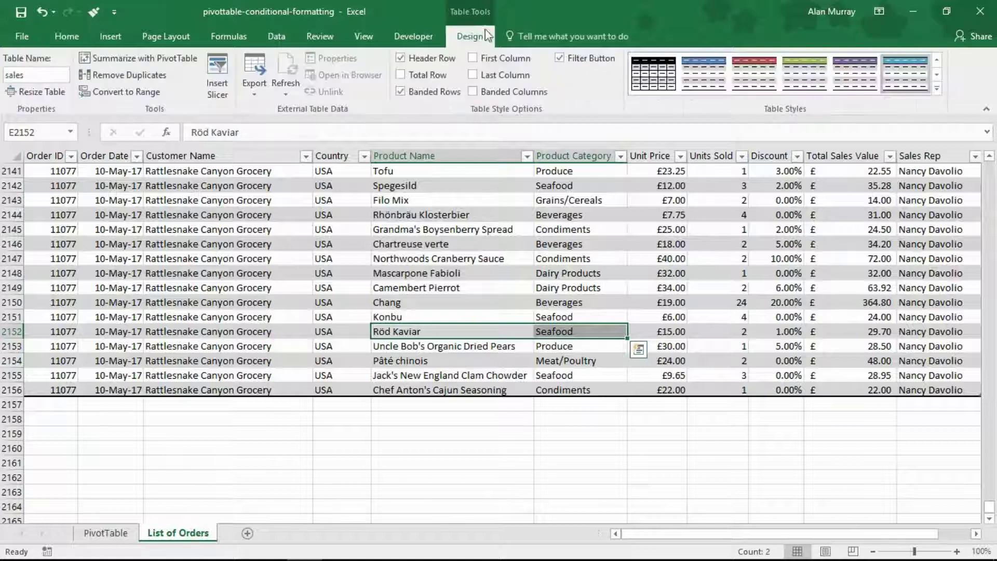
click(417, 201)
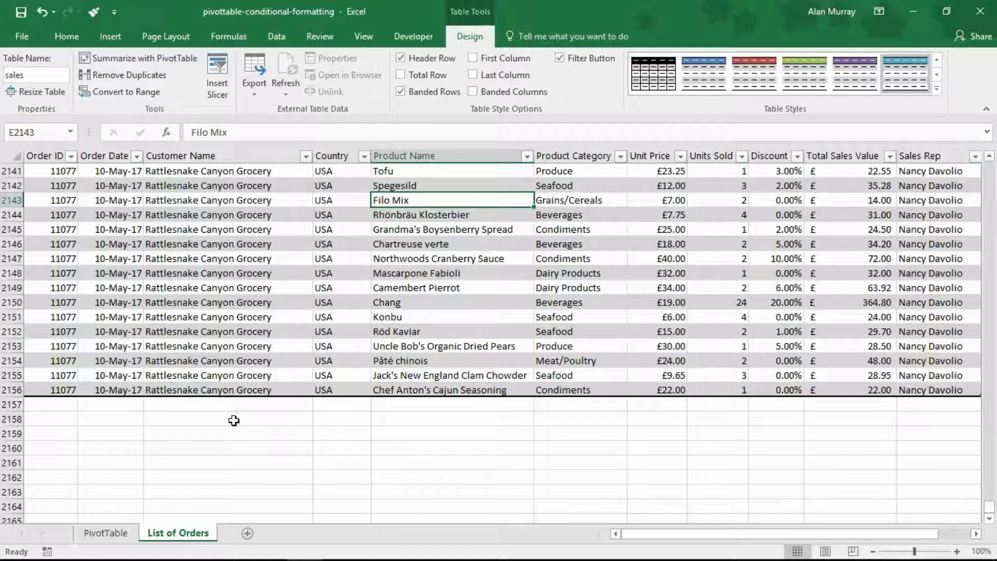
Go back to the PivotTable sheet and select January's category sales values so the field list appears
click(123, 538)
mouse_move(151, 387)
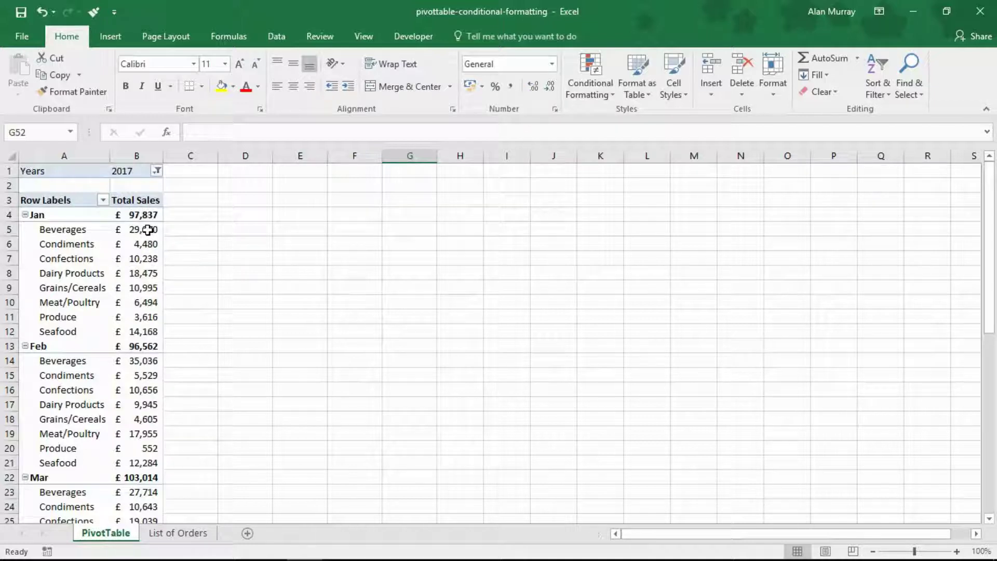
drag(148, 230, 131, 439)
click(131, 361)
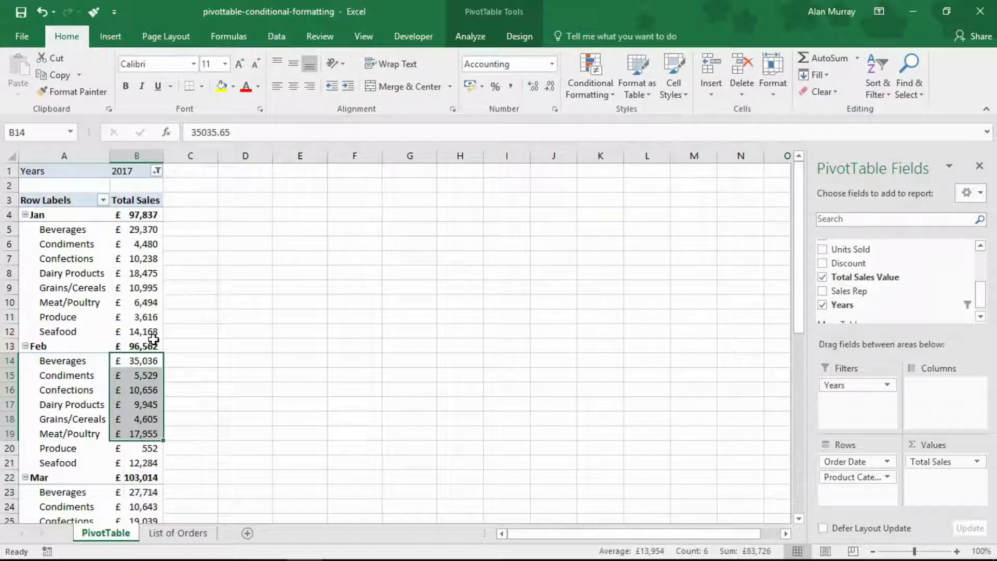
Multi-select the January through May category sales values in column B, skipping each month's total
drag(151, 233, 137, 460)
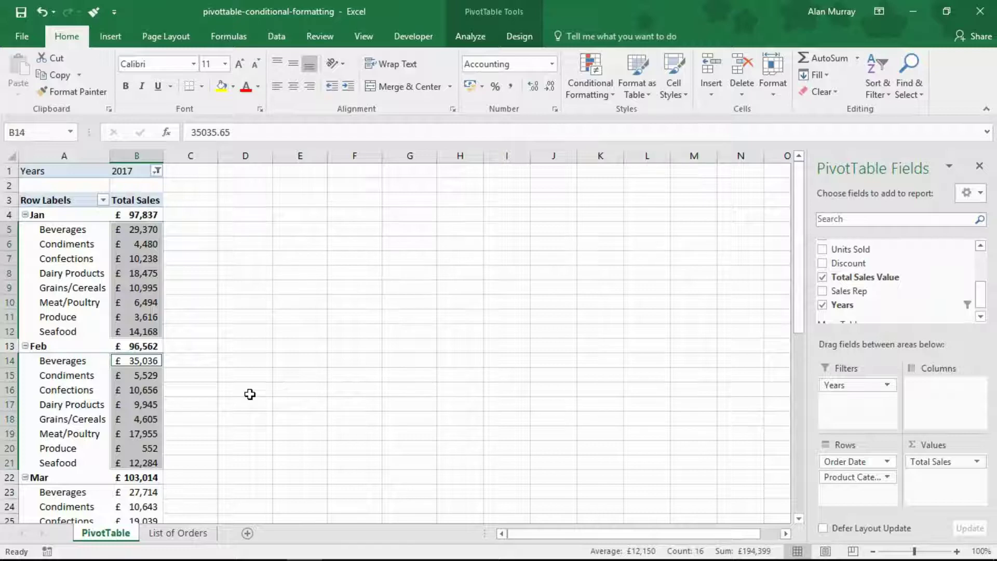
scroll(250, 394, down, 4)
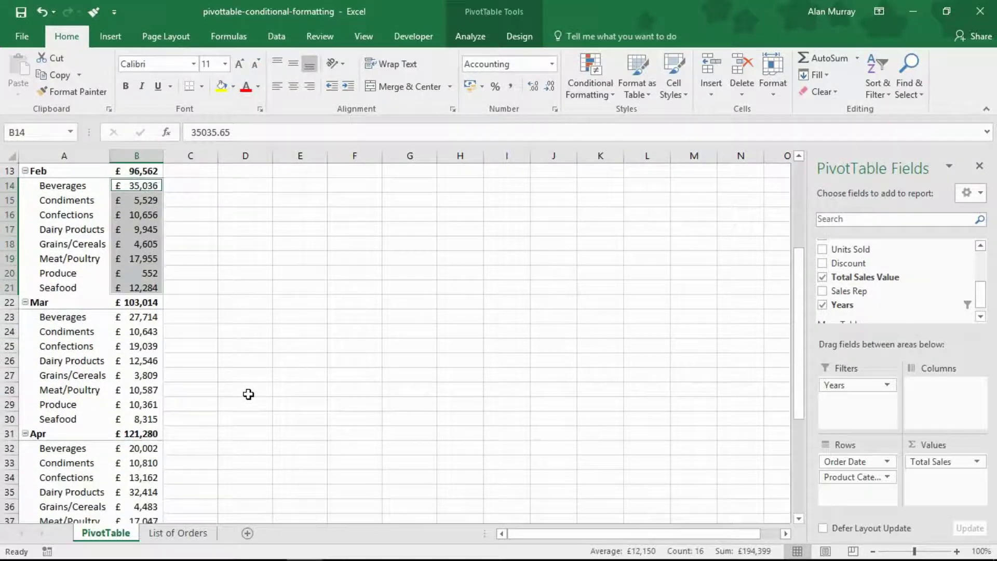
ctrl+drag(150, 319, 143, 414)
scroll(198, 408, down, 2)
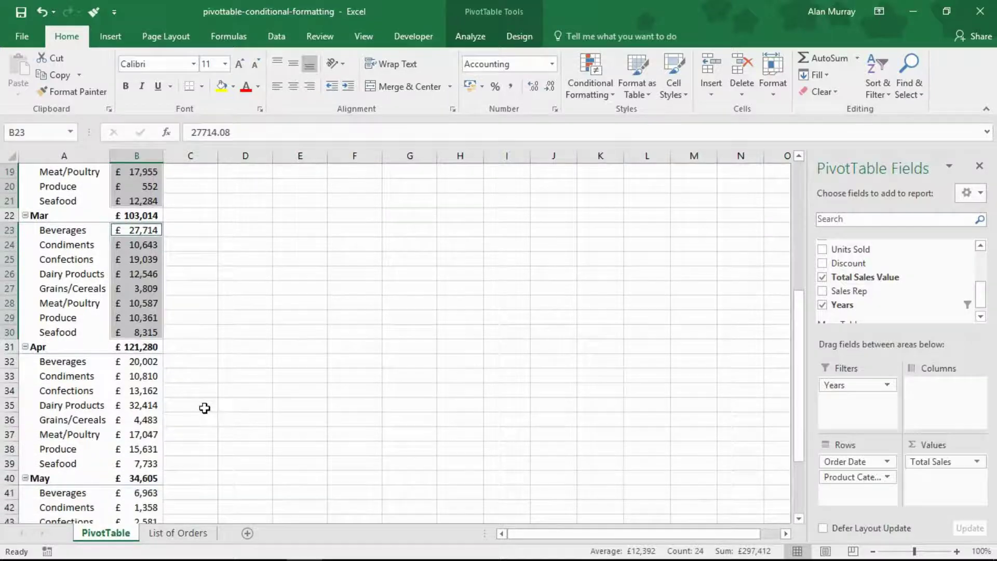
scroll(205, 408, down, 1)
ctrl+drag(149, 317, 139, 416)
scroll(228, 399, down, 3)
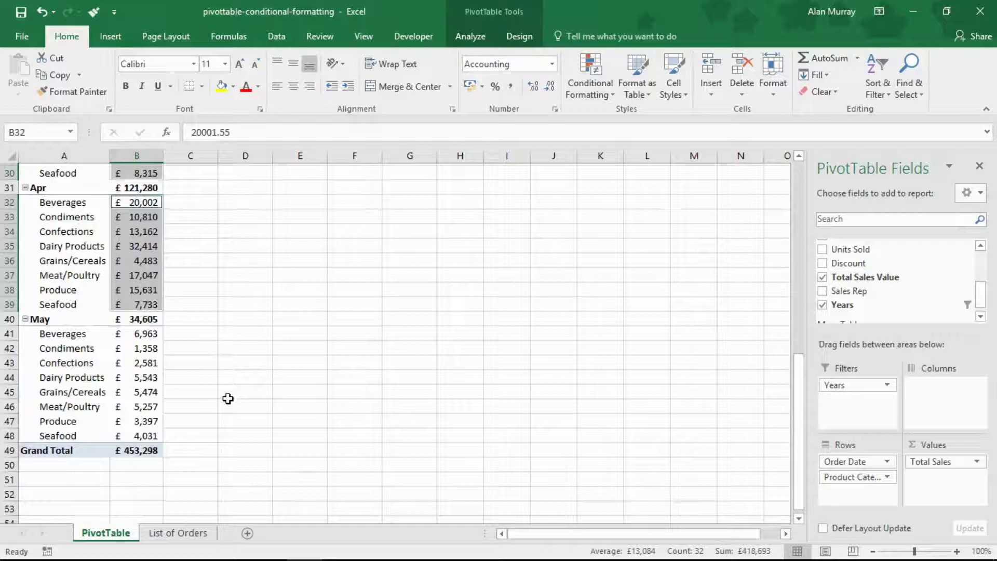
scroll(228, 399, down, 1)
ctrl+click(147, 270)
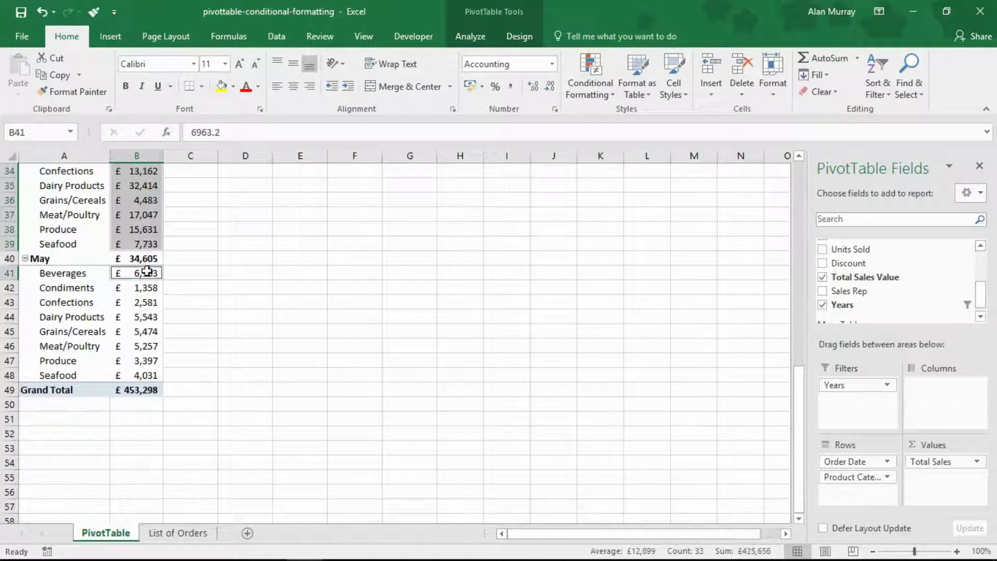
ctrl+drag(147, 271, 145, 373)
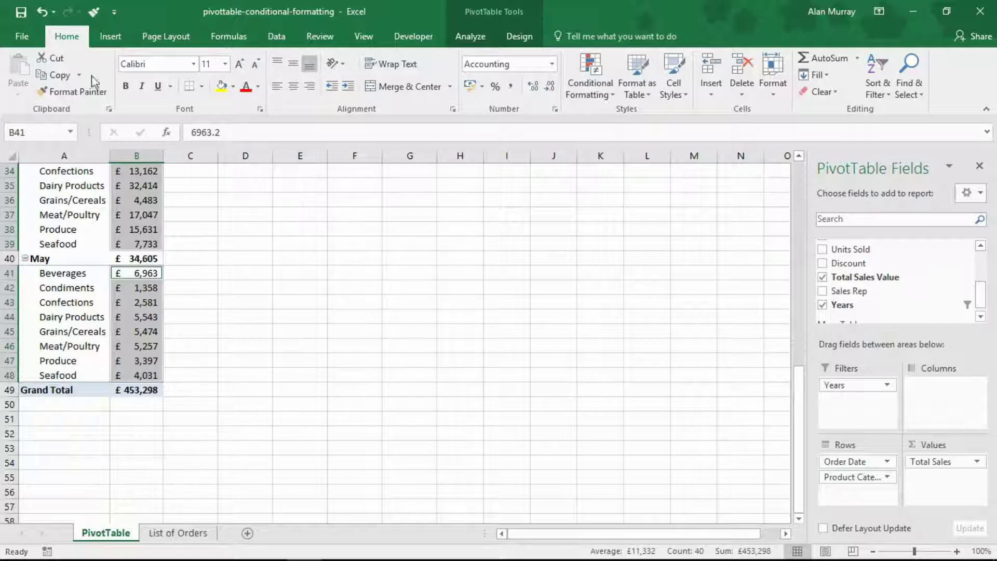
Add a Greater Than 12000 highlight rule with a custom light green fill
click(616, 97)
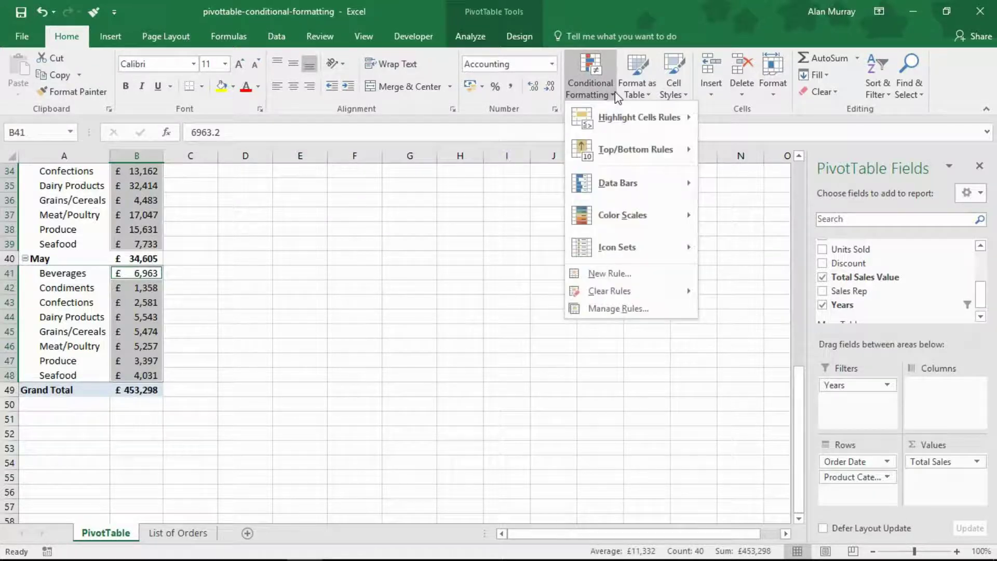
mouse_move(616, 121)
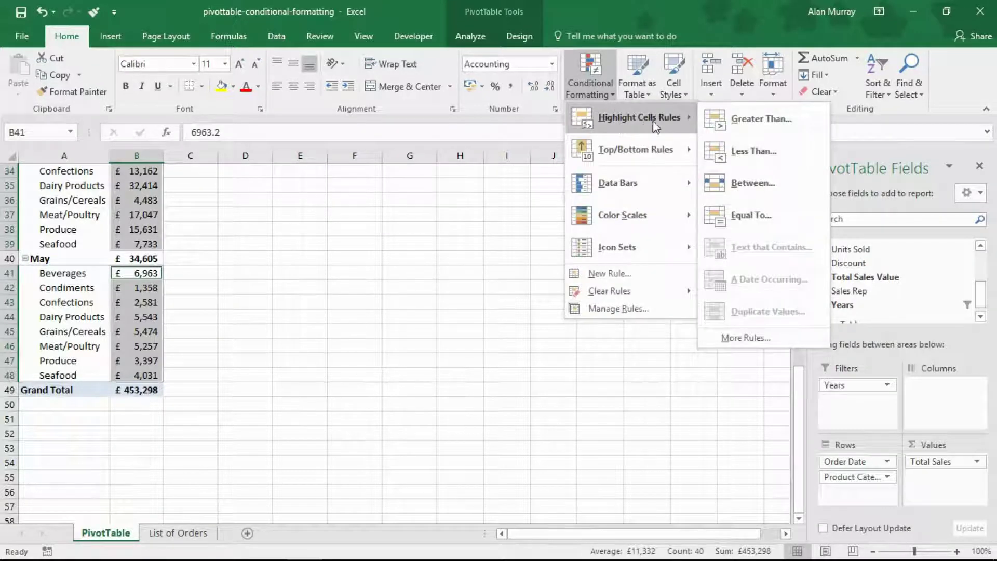
click(736, 127)
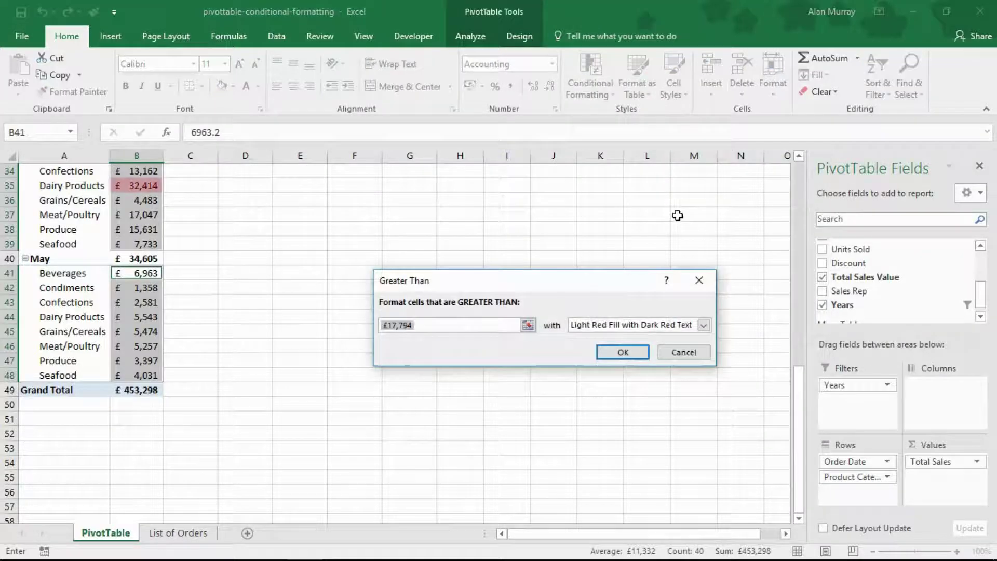
text(12000)
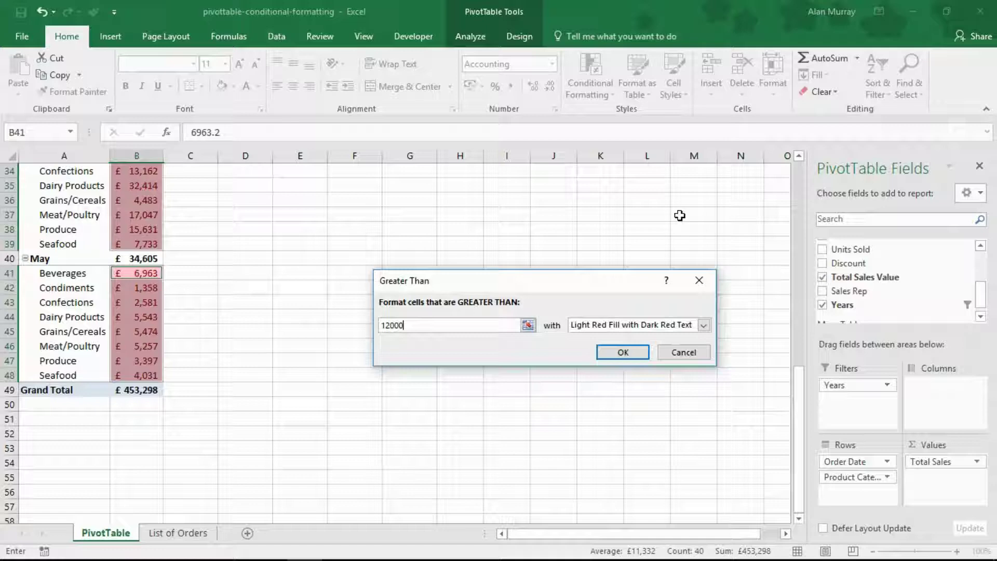
click(703, 325)
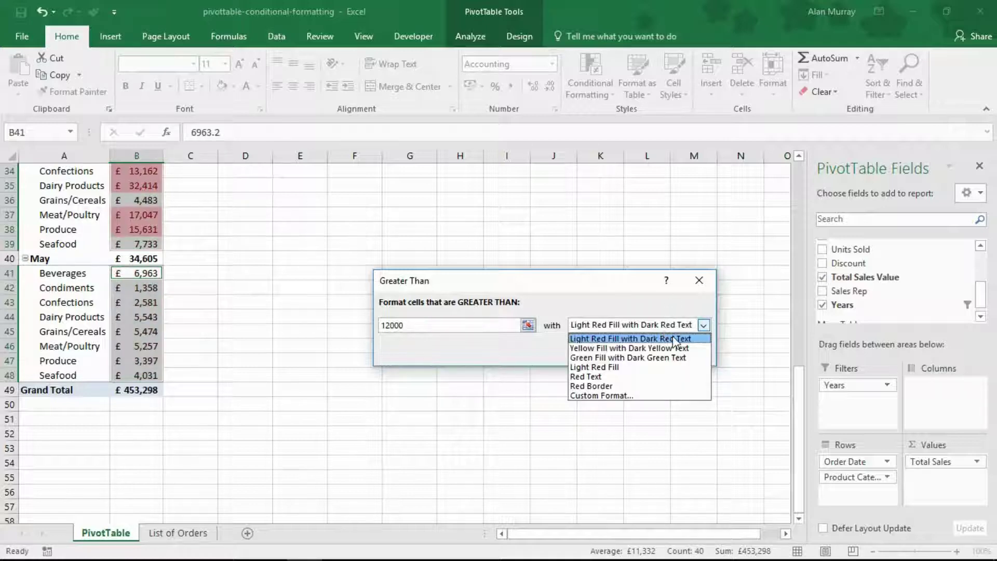
click(647, 396)
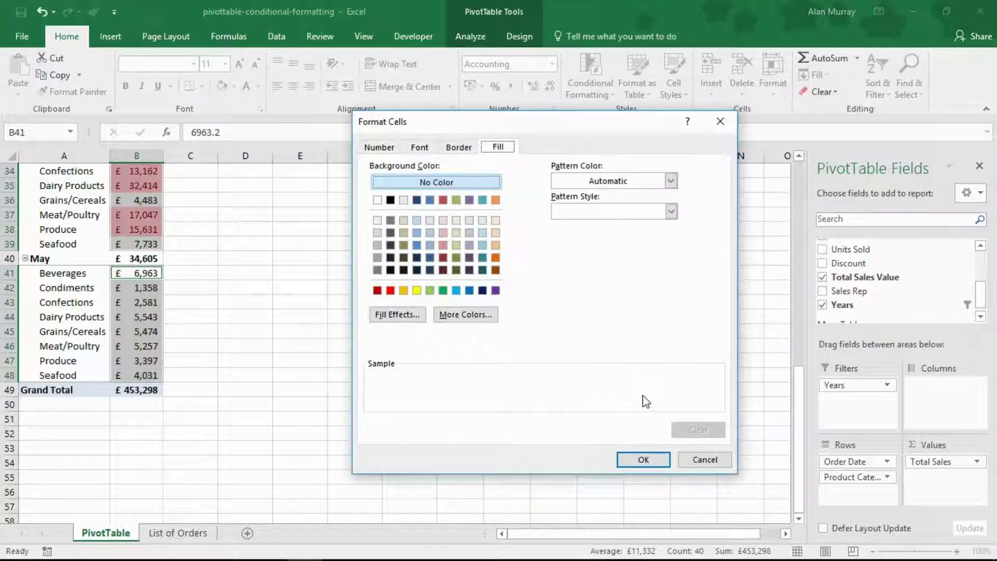
click(457, 246)
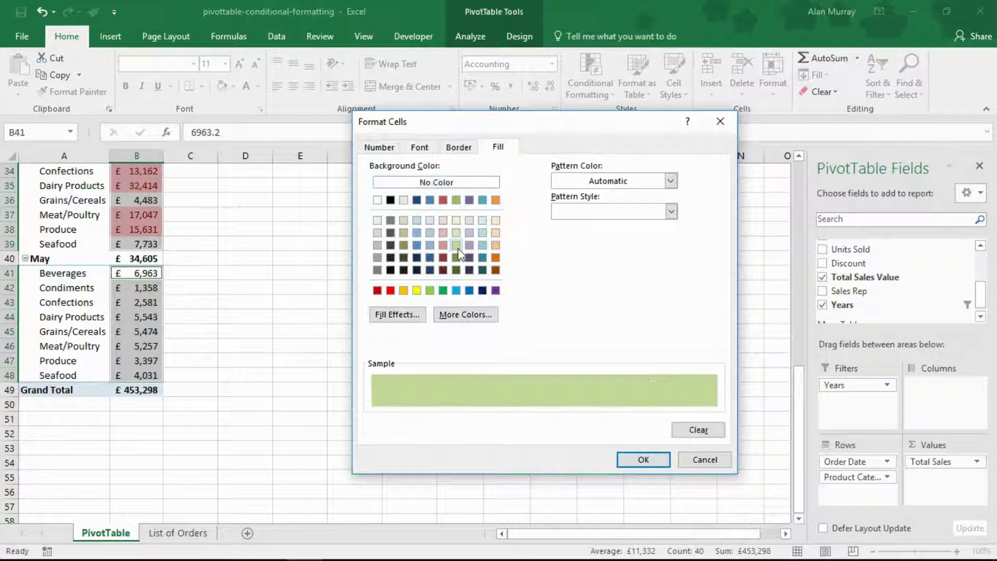
click(624, 462)
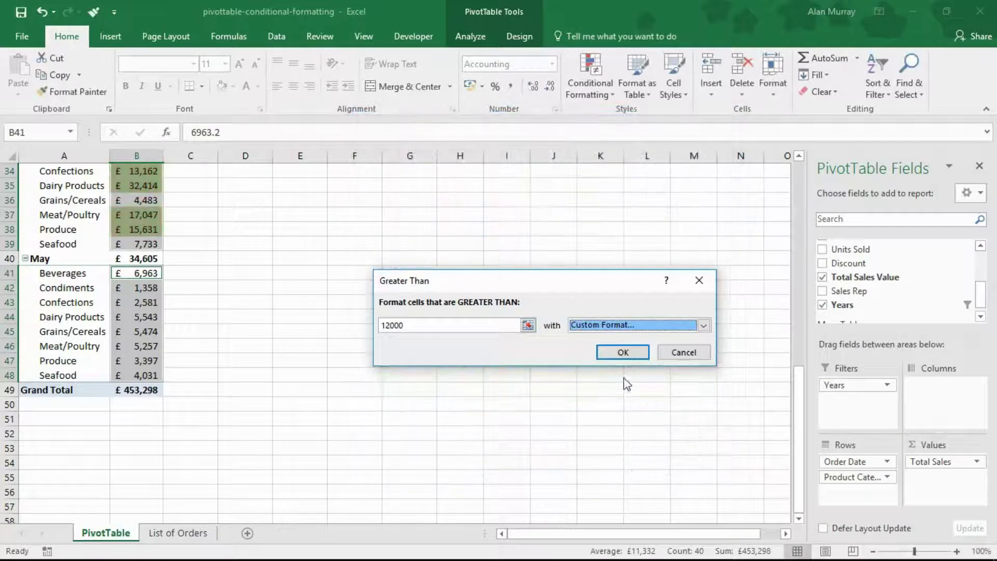
click(623, 353)
Deselect the pivot table to hide its field list, then scroll back to row 1
scroll(197, 360, up, 2)
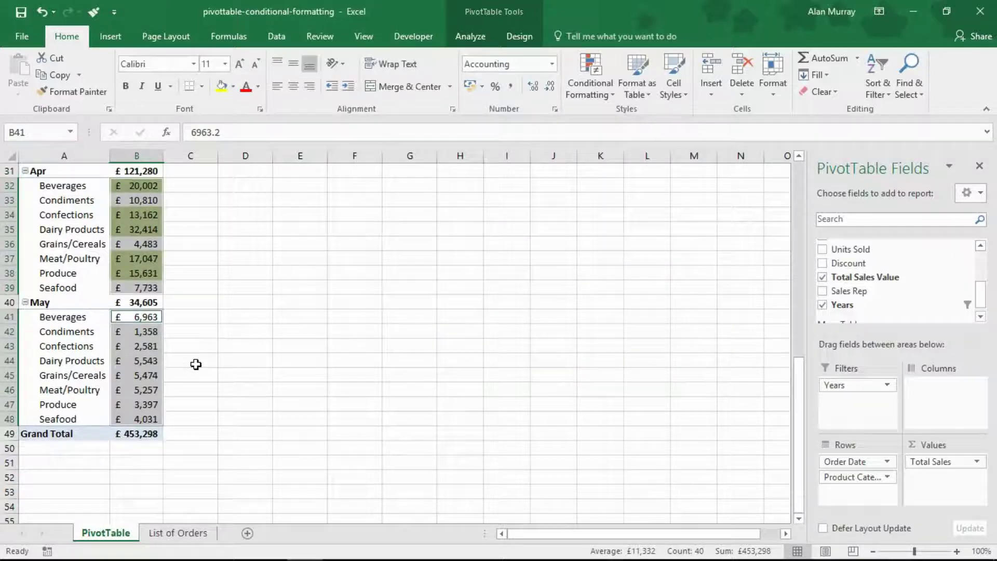
click(249, 290)
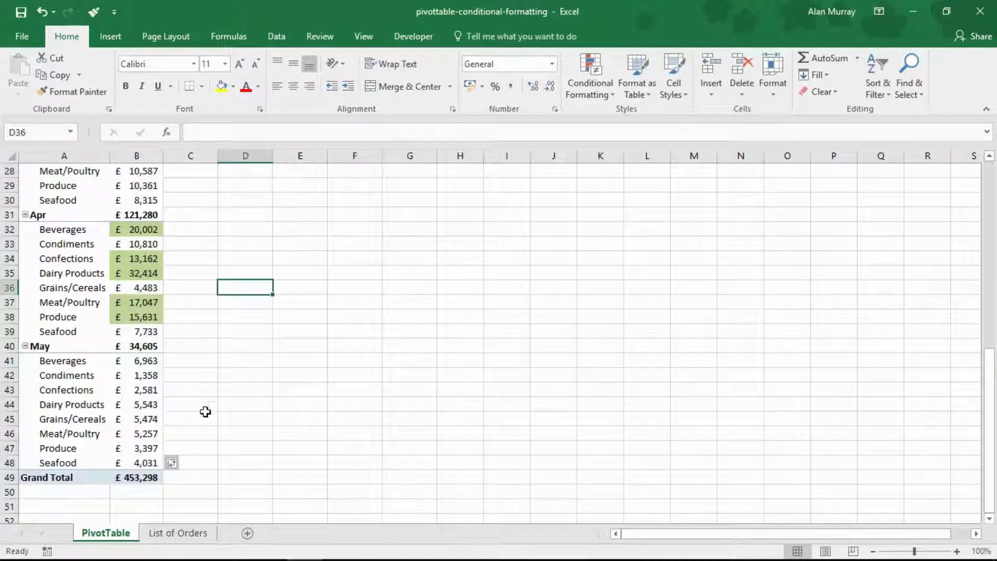
scroll(217, 405, up, 1)
scroll(216, 405, up, 1)
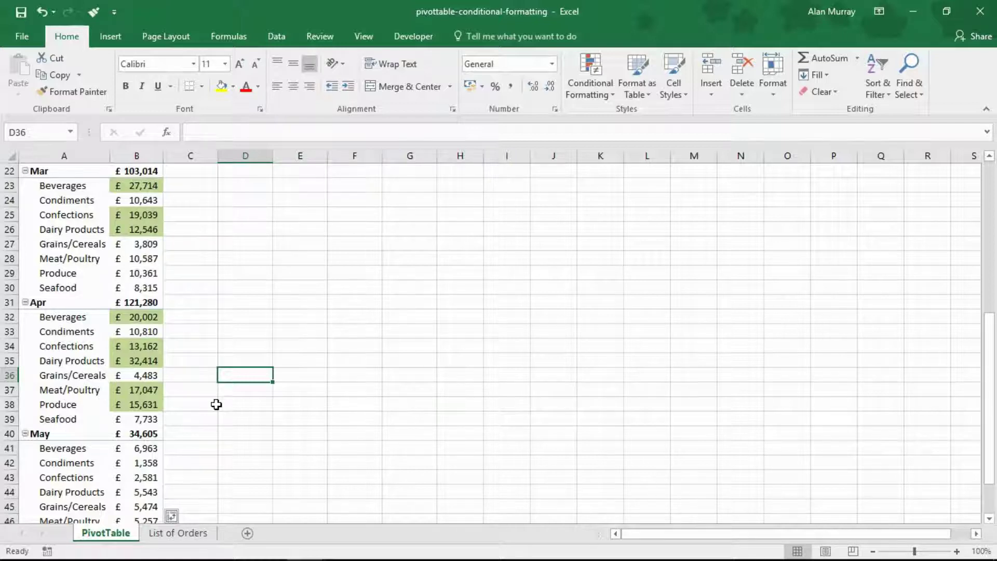
scroll(216, 405, up, 6)
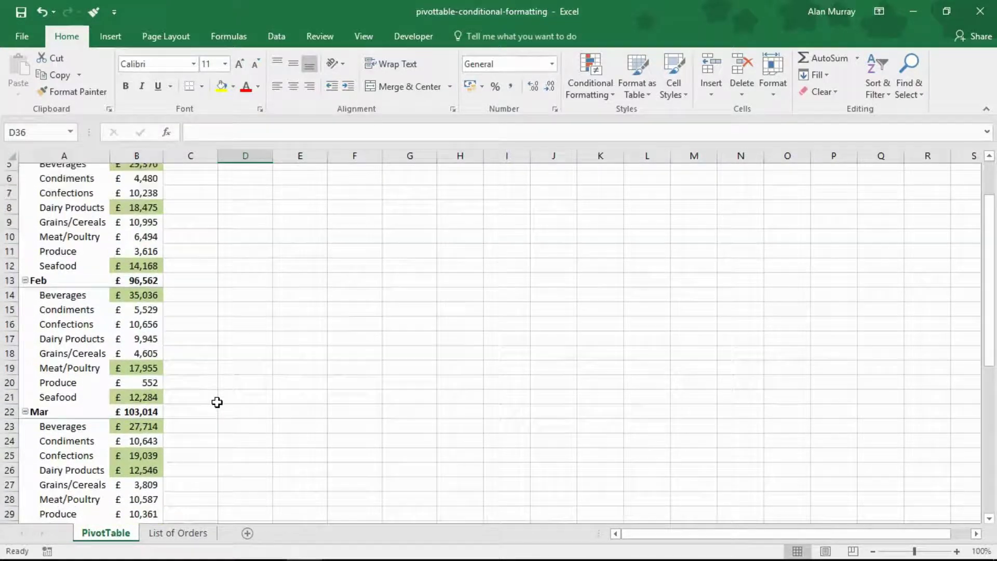
scroll(217, 403, up, 2)
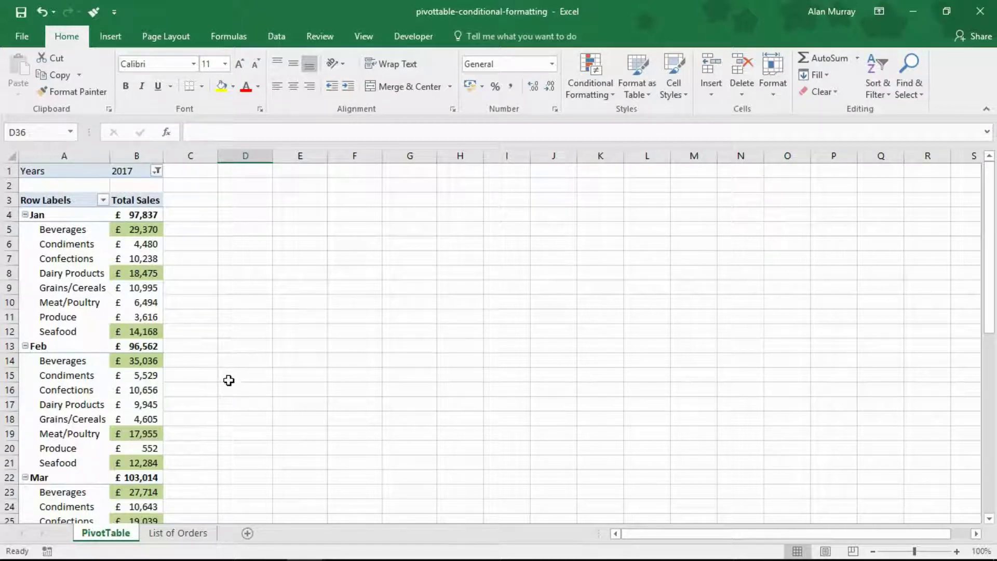
On List of Orders, start a new table row 2157 with order ID 123
click(178, 533)
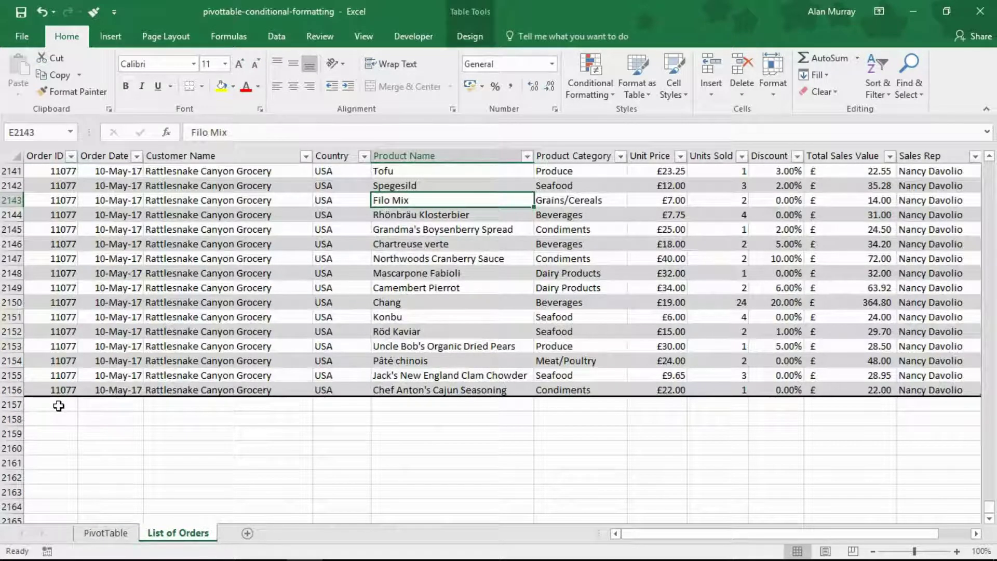
drag(56, 403, 254, 404)
click(74, 400)
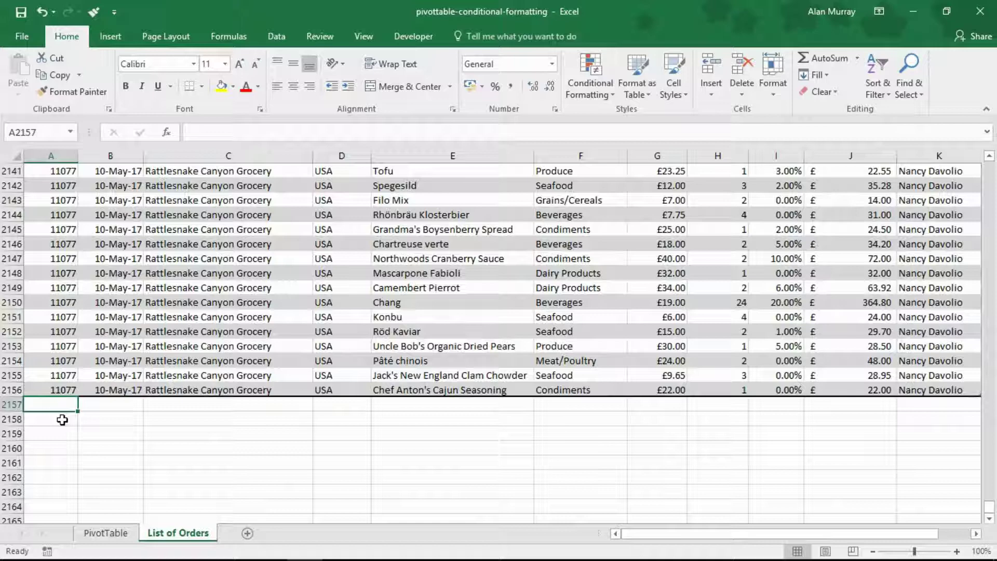
text(123)
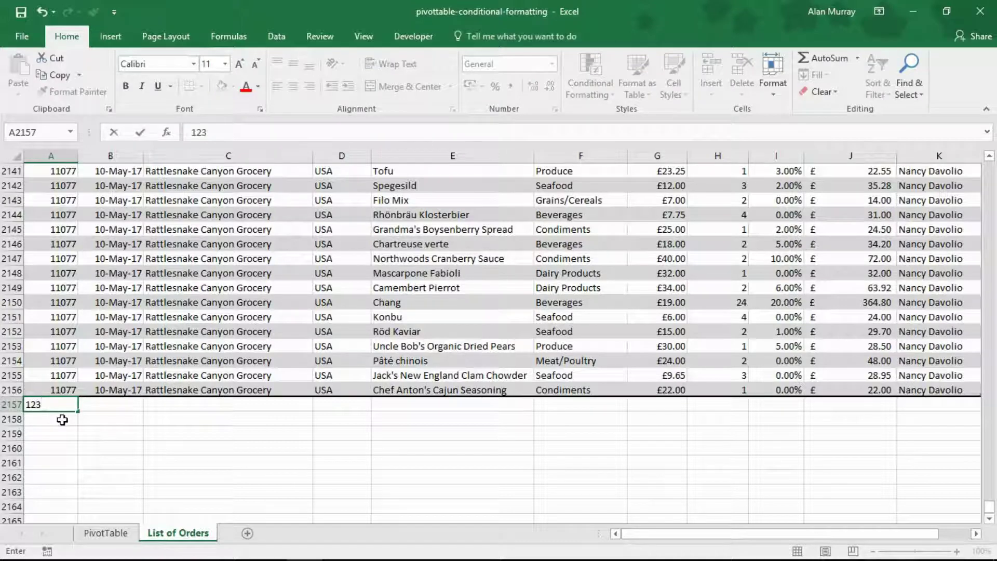
key(Tab)
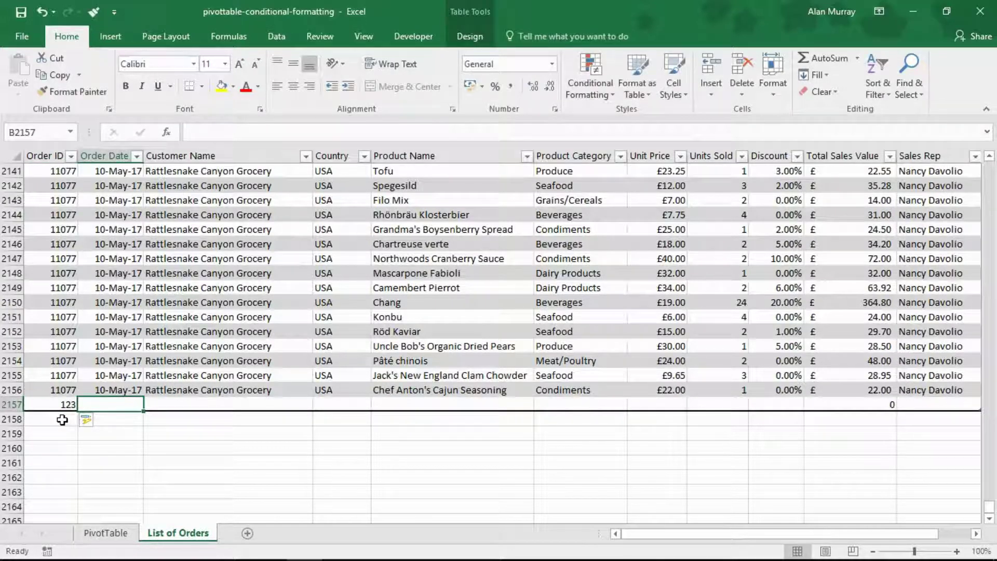
Look over the lower months of the pivot table before continuing
click(105, 533)
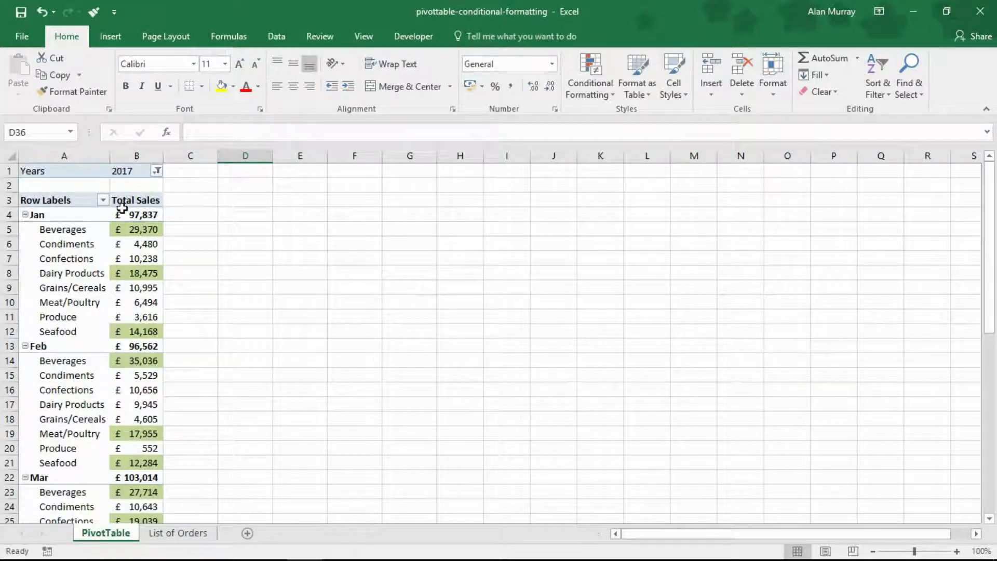
scroll(82, 290, down, 6)
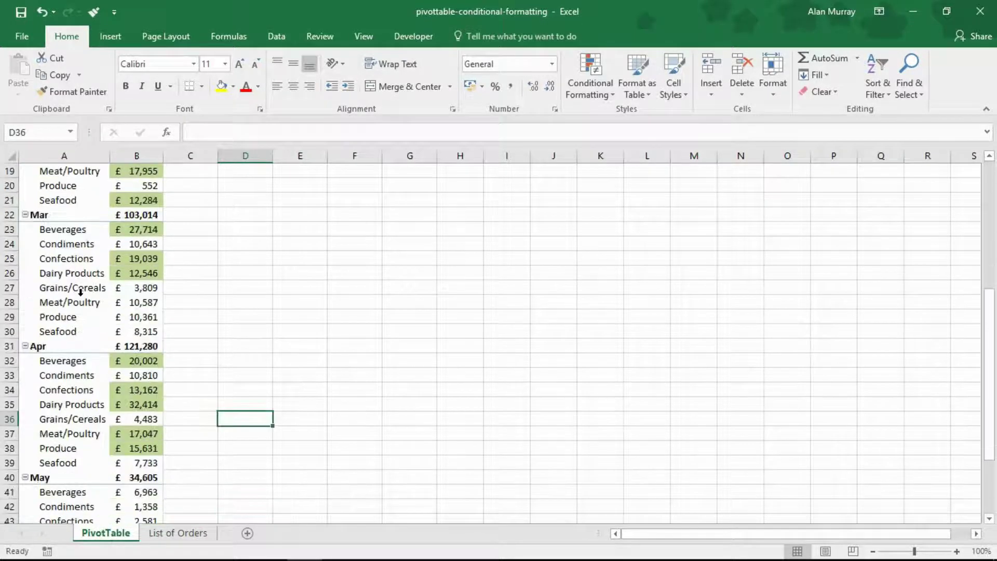
scroll(80, 292, down, 4)
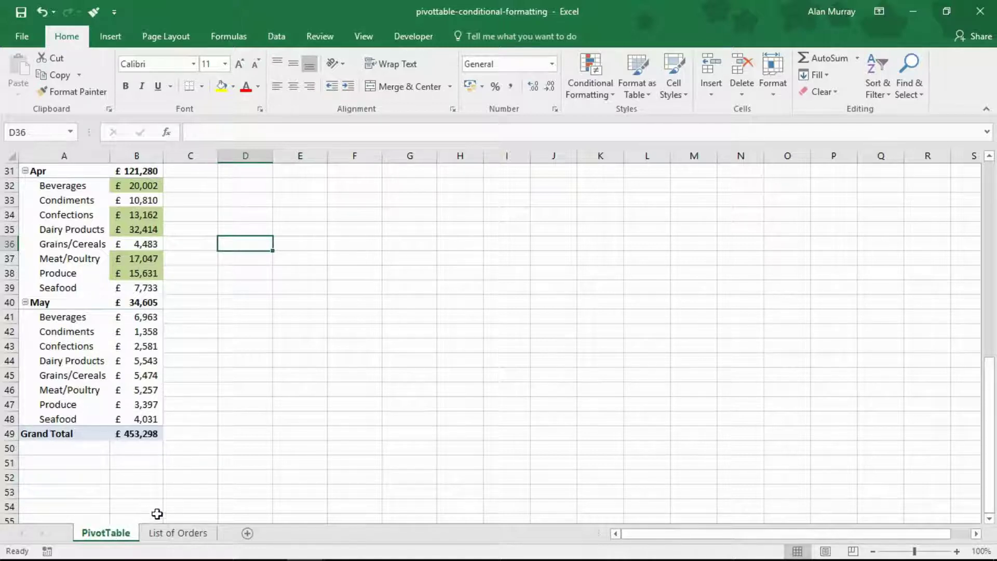
Enter date 05/06/2017, customer Rattlesnake Canyon Grocery, country USA, product Chef Anton's Cajun Seasoning
click(174, 533)
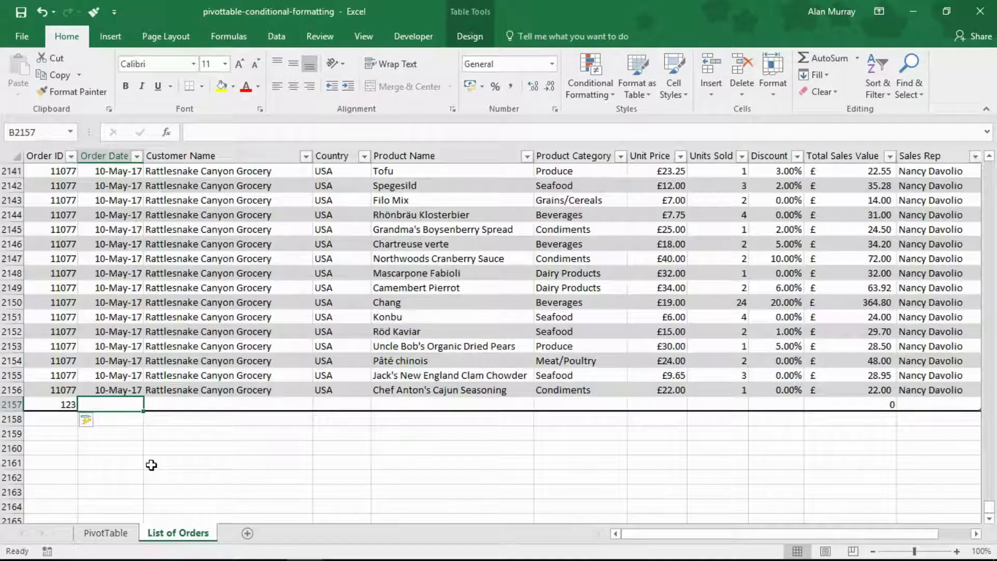
text(05/06)
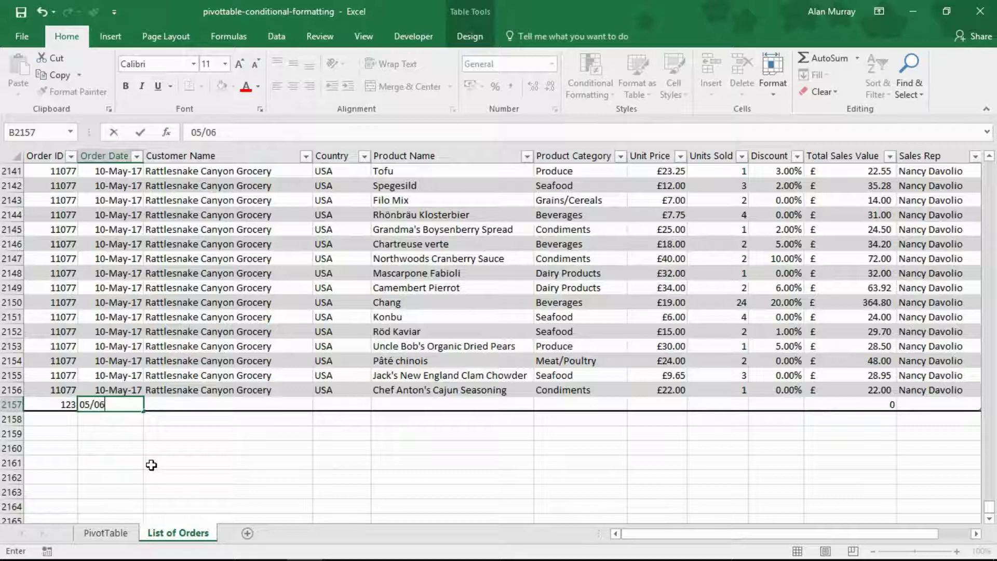
text(/2017)
key(Tab)
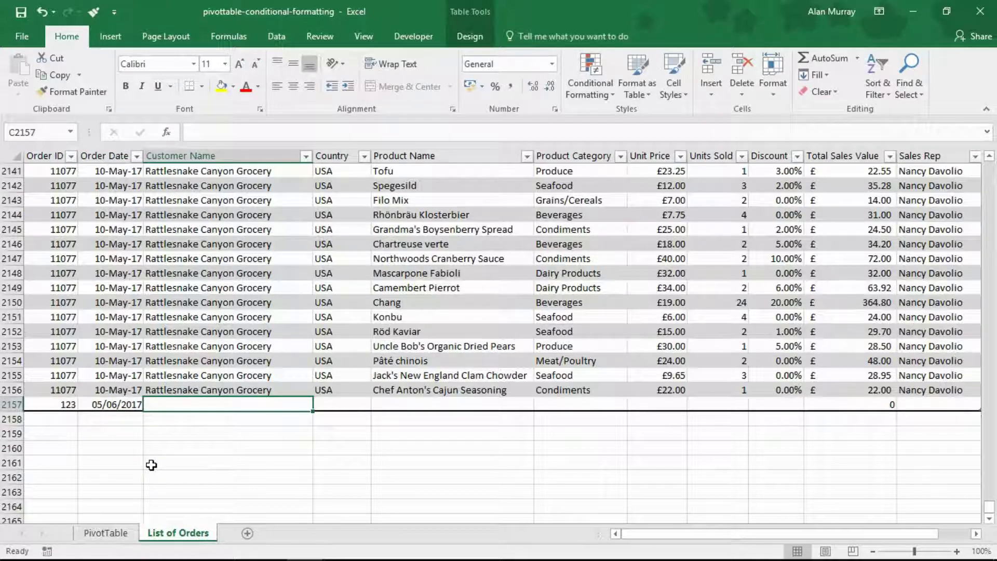
text(Rattlesnake Canyon Grocery)
key(Tab)
text(USA)
key(Tab)
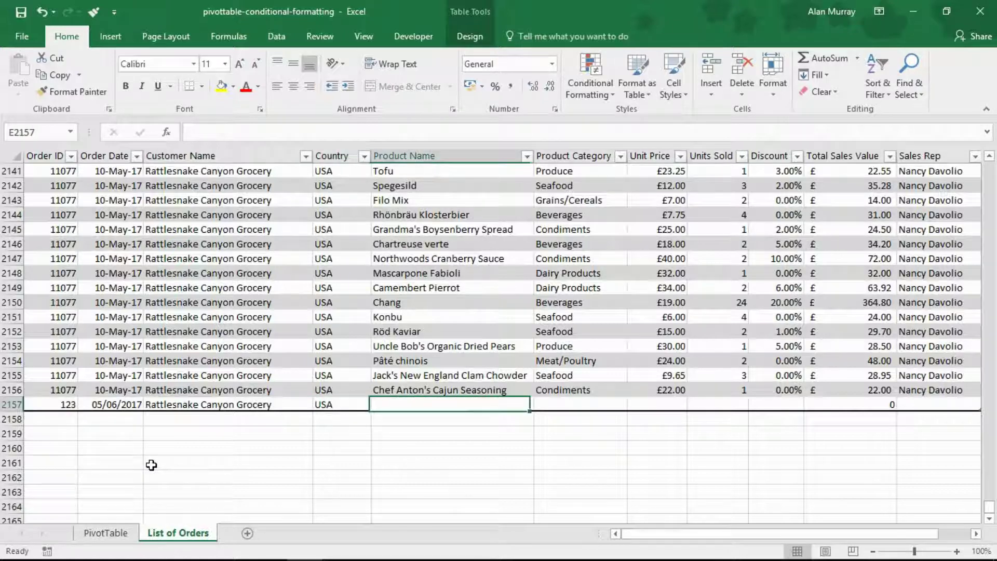
text(Chef Anton's Cajun Seasoning)
key(Tab)
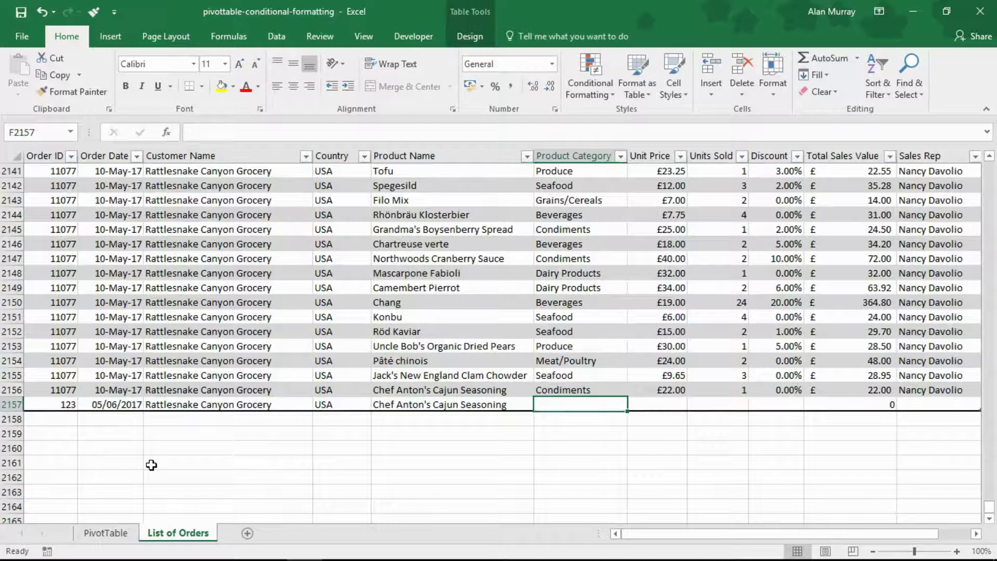
Copy down the Condiments category and enter unit price 100 and 200 units sold
key(ctrl+d)
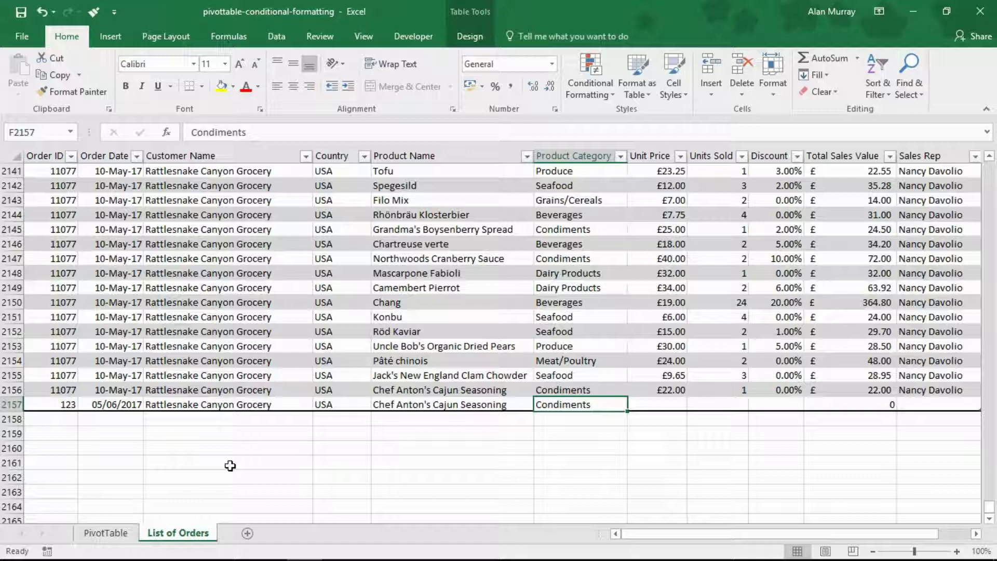
key(Tab)
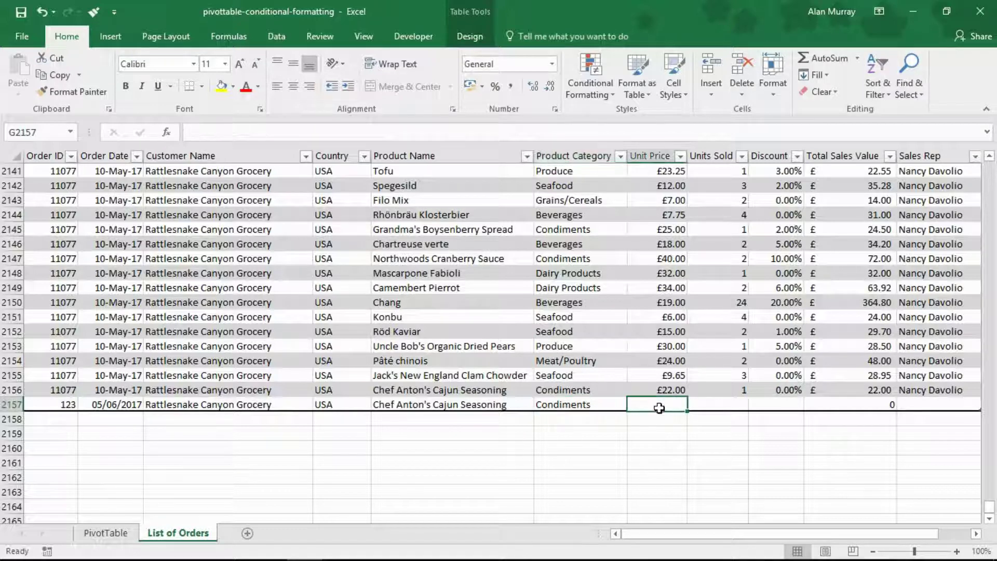
text(100)
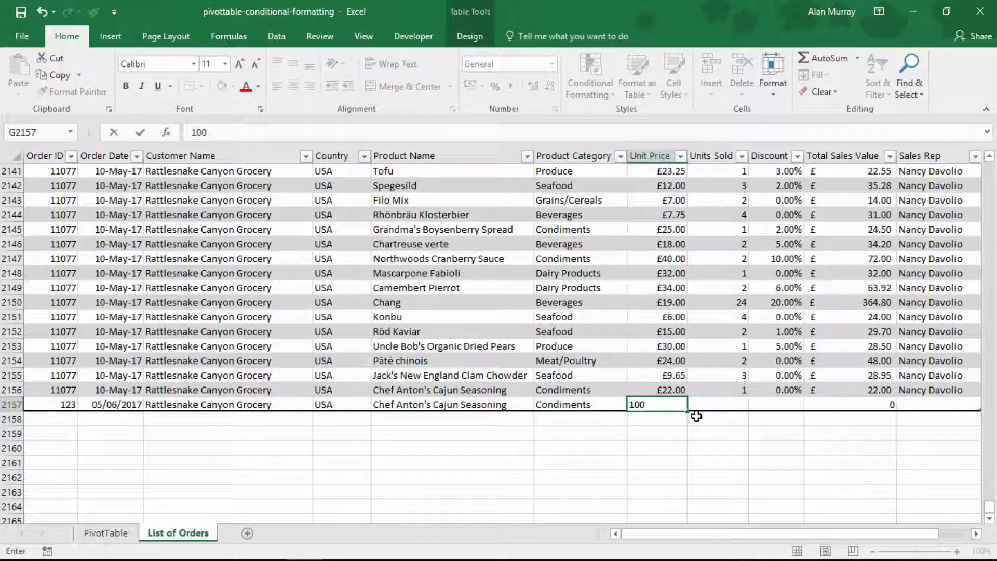
click(732, 405)
text(200)
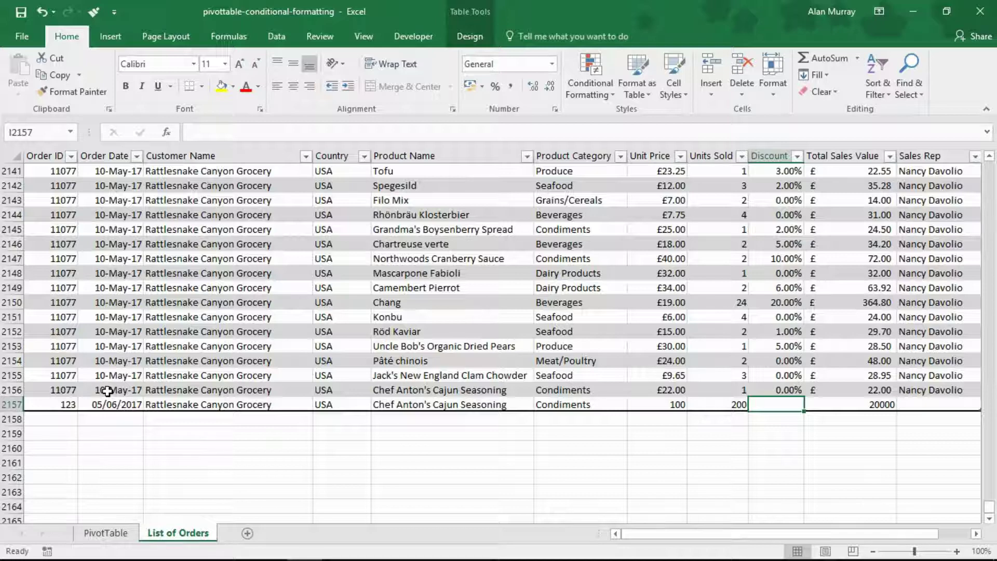
click(107, 532)
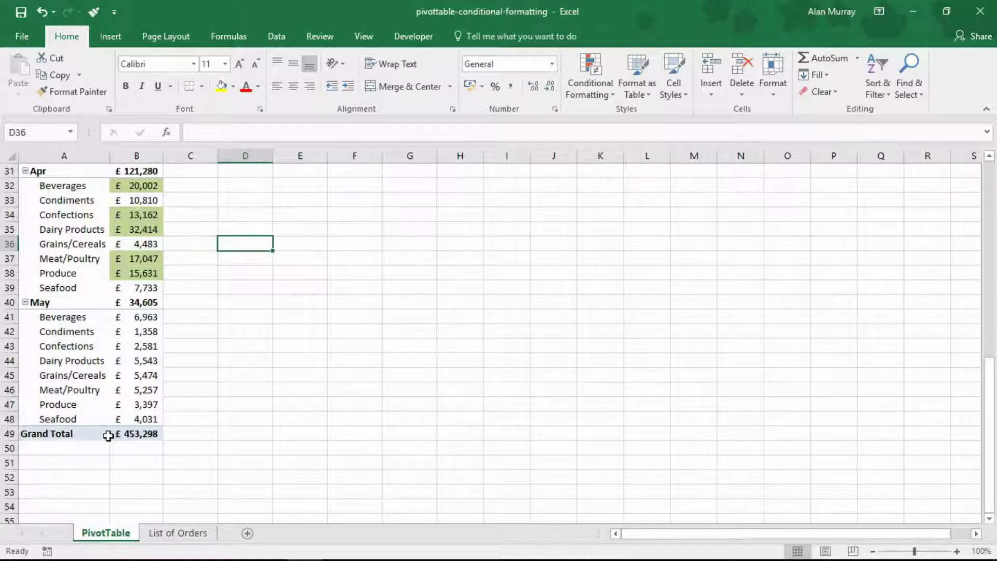
click(115, 390)
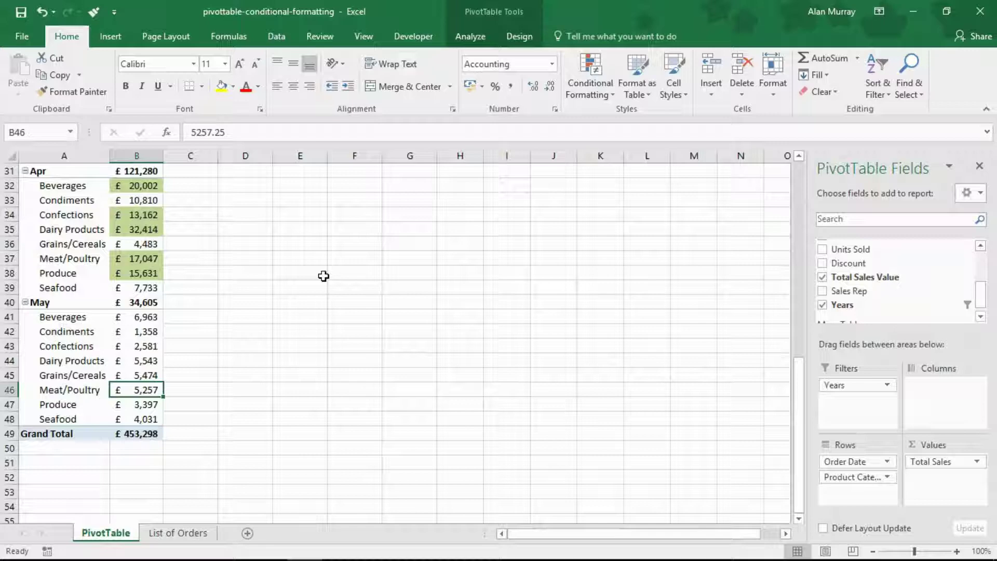
click(467, 37)
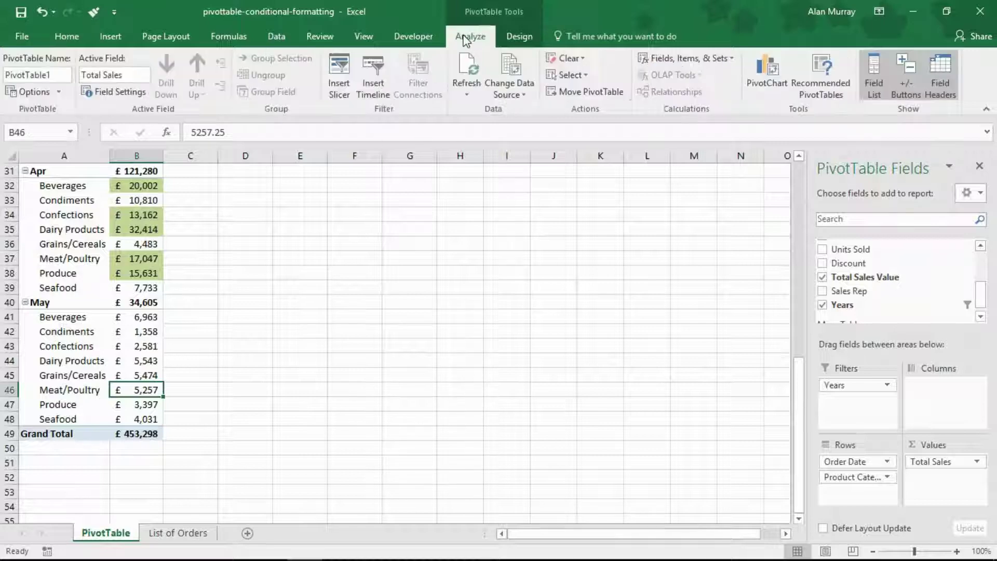
click(468, 87)
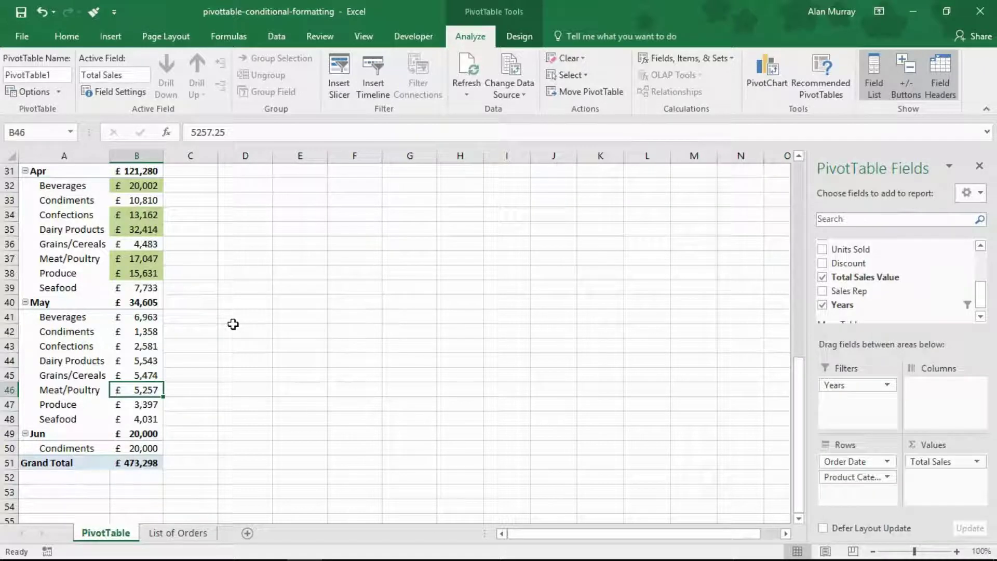
scroll(238, 323, down, 1)
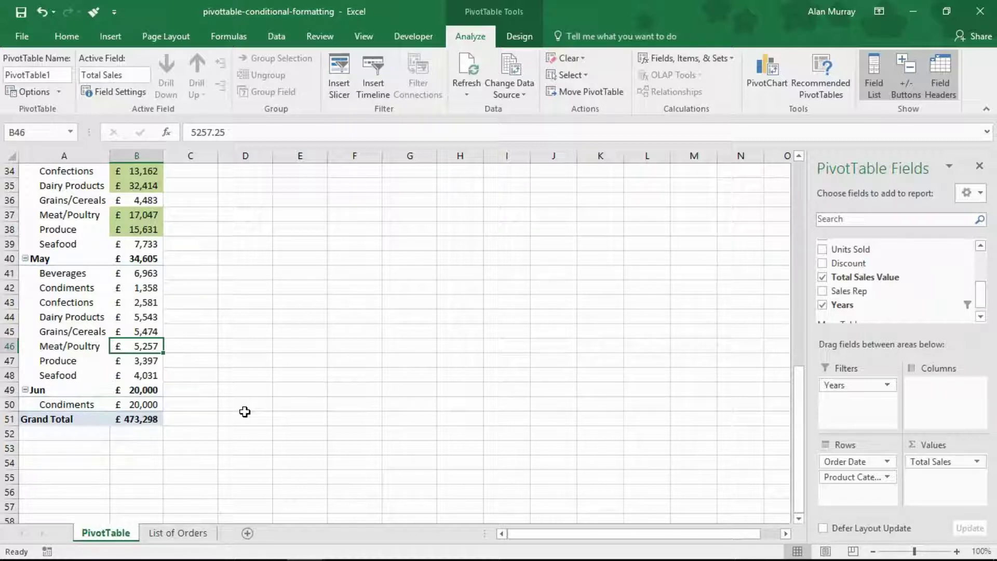
Open Conditional Formatting > Manage Rules and select the Cell Value > 12000 rule
click(75, 37)
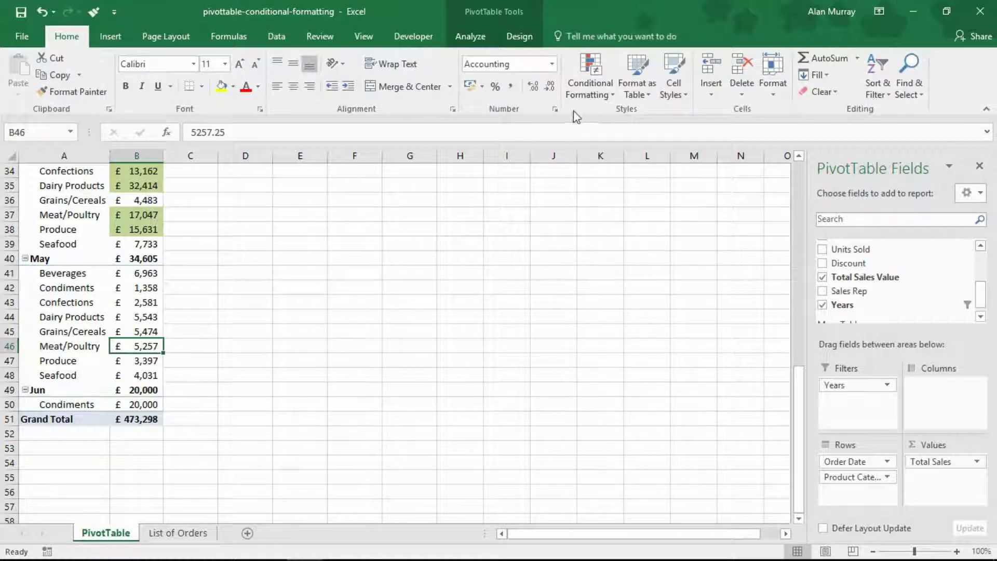
click(588, 96)
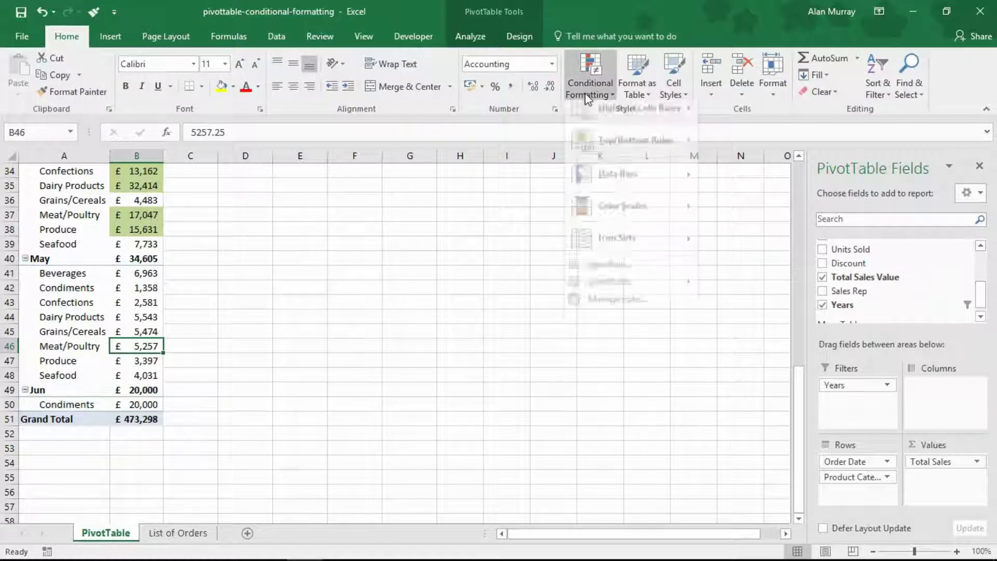
click(595, 309)
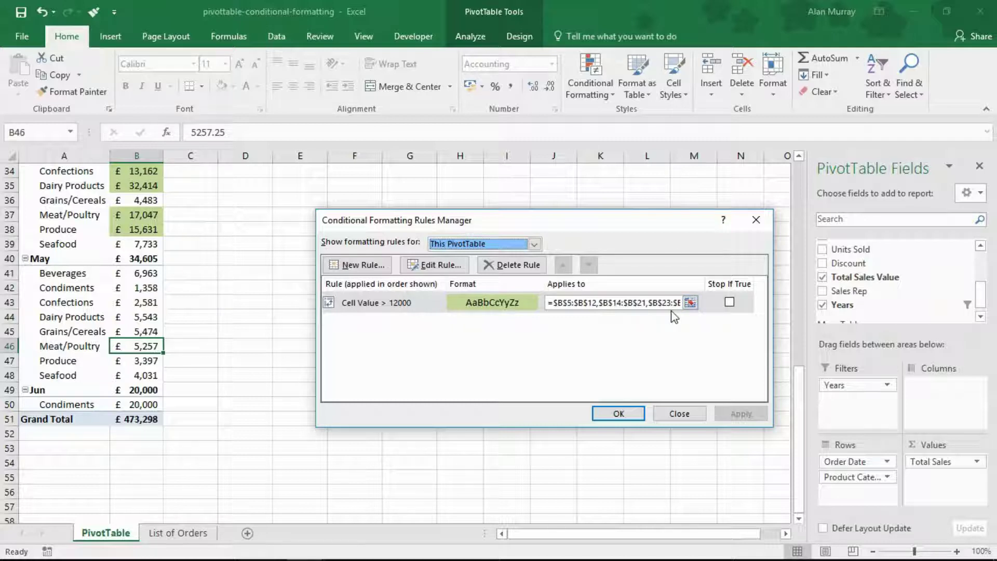
click(451, 305)
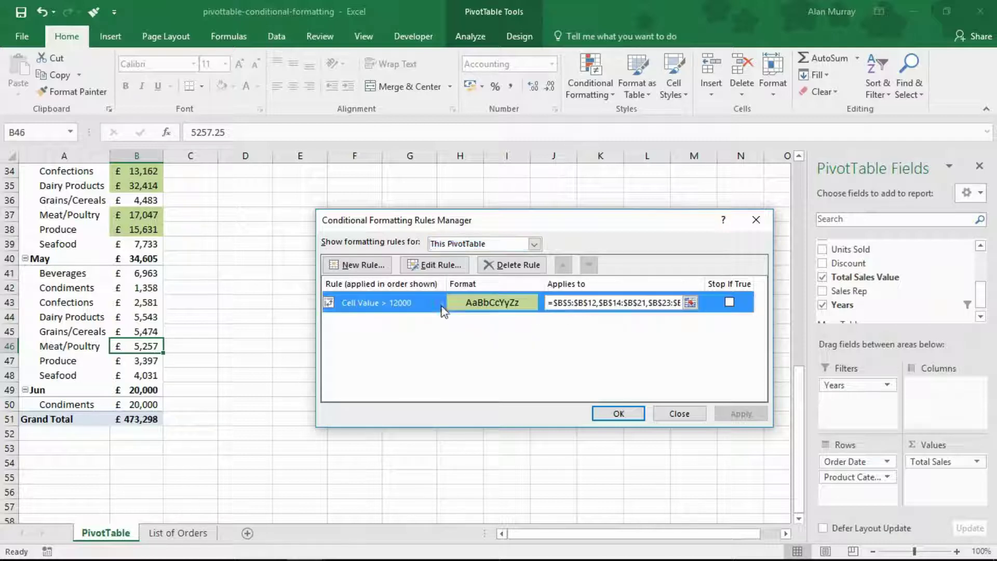
Edit the >12000 rule to apply to all cells showing Total Sales values for Product Category
click(450, 266)
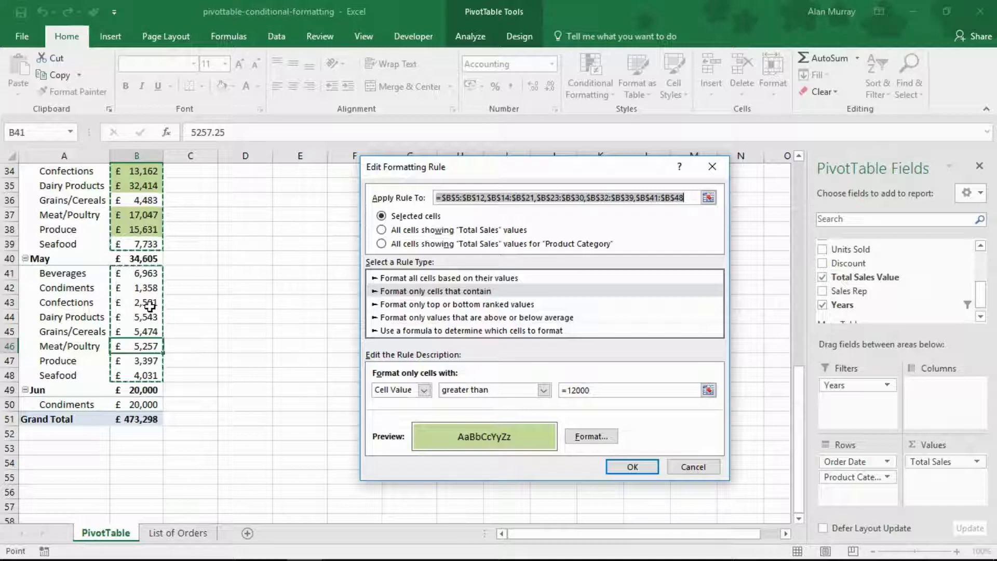
click(382, 243)
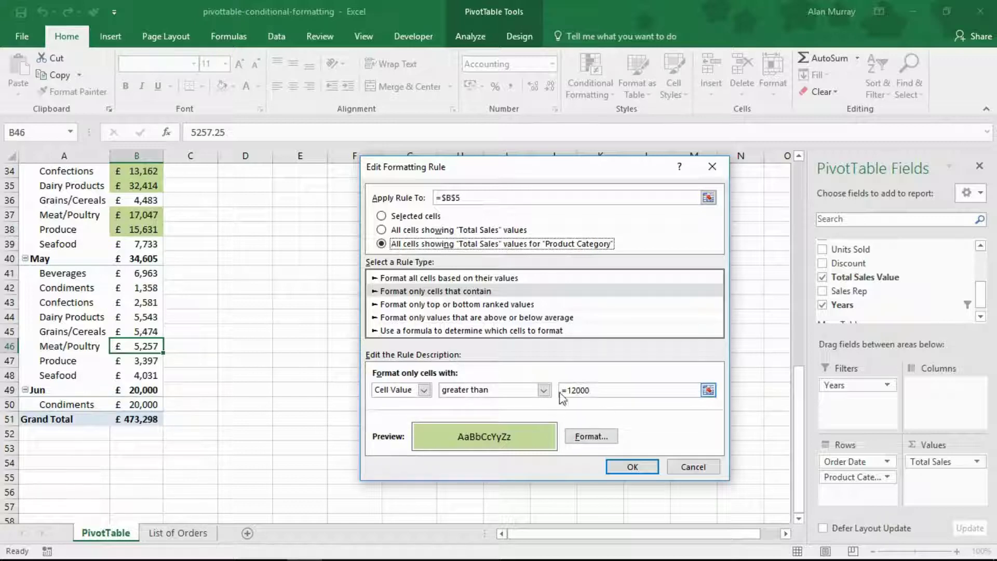
click(622, 469)
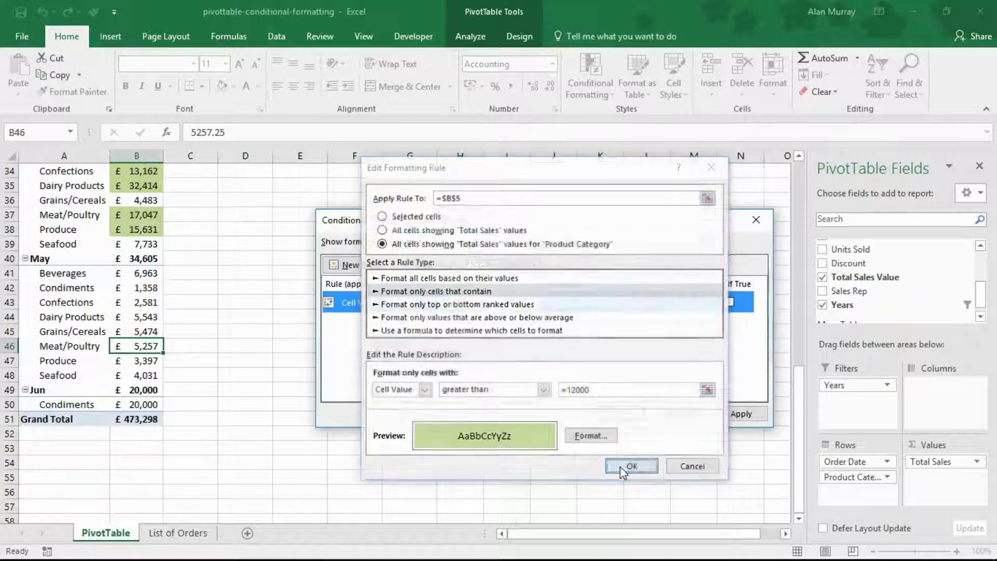
click(623, 418)
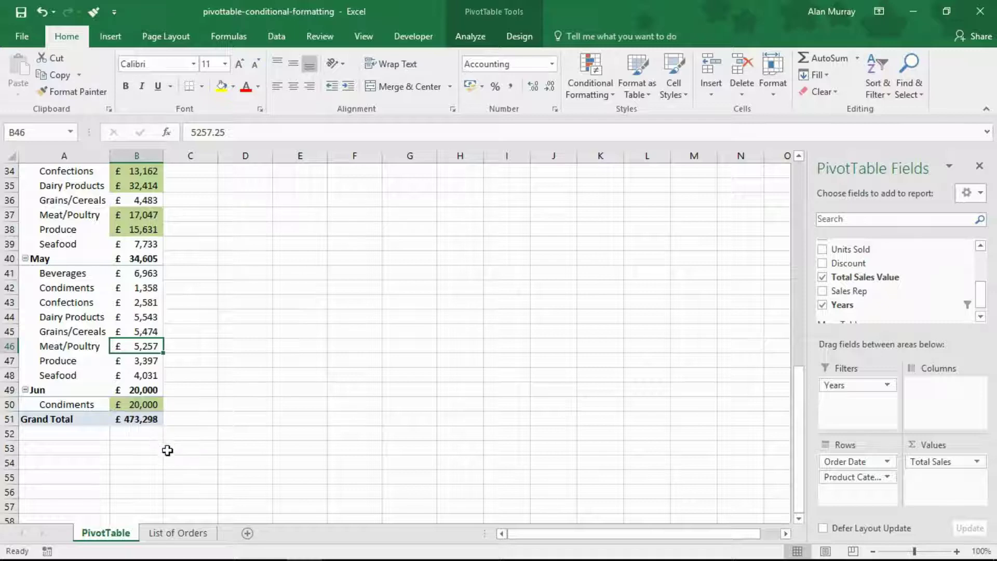
Start order row 2158 with order number 100 and date 10/07/2017
click(177, 533)
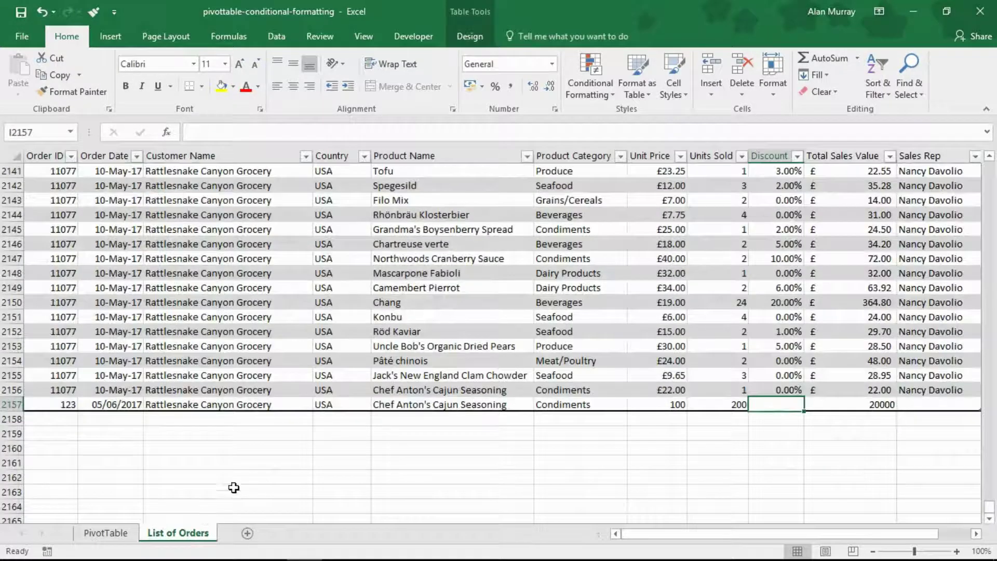
click(71, 424)
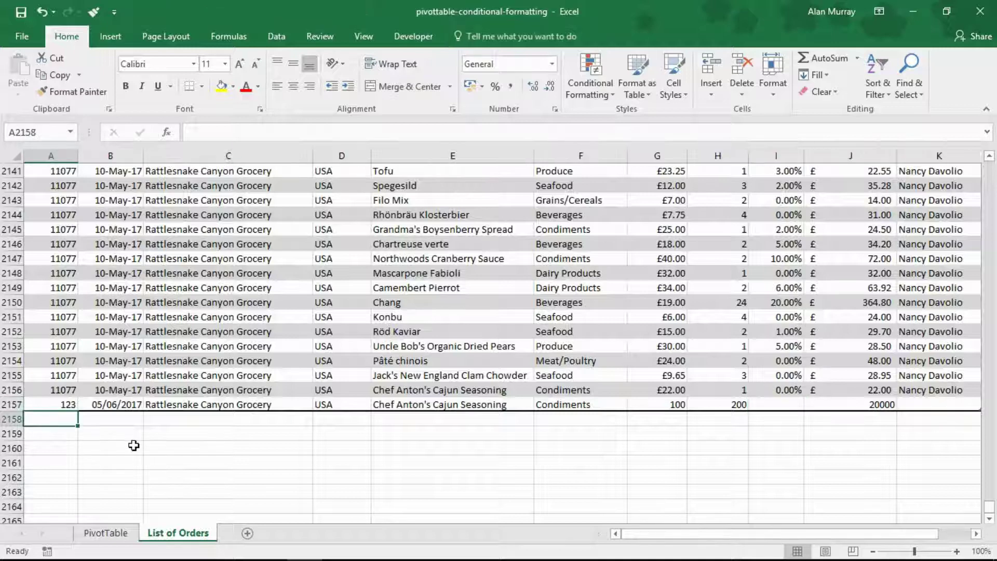
text(100)
key(Tab)
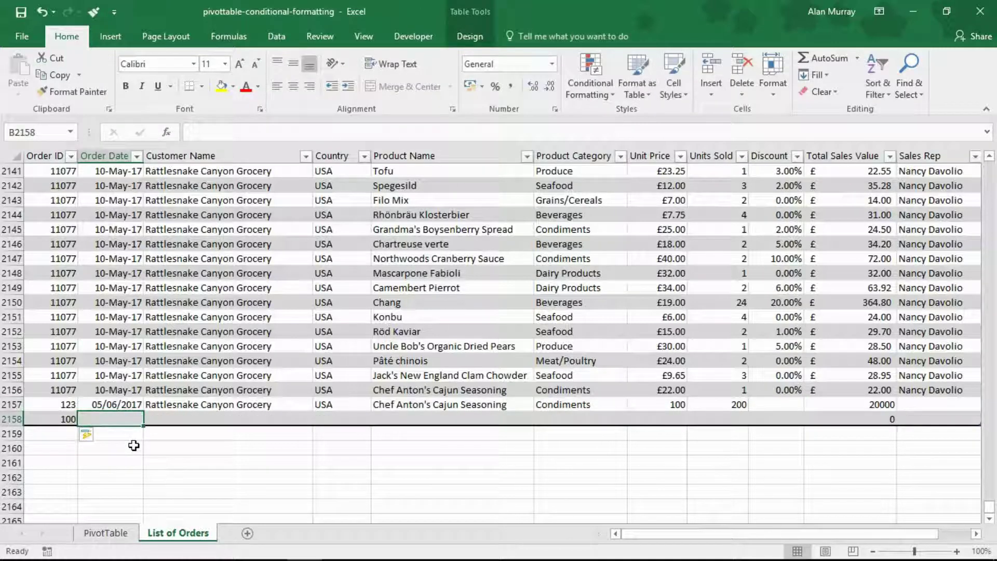
text(10/07/2)
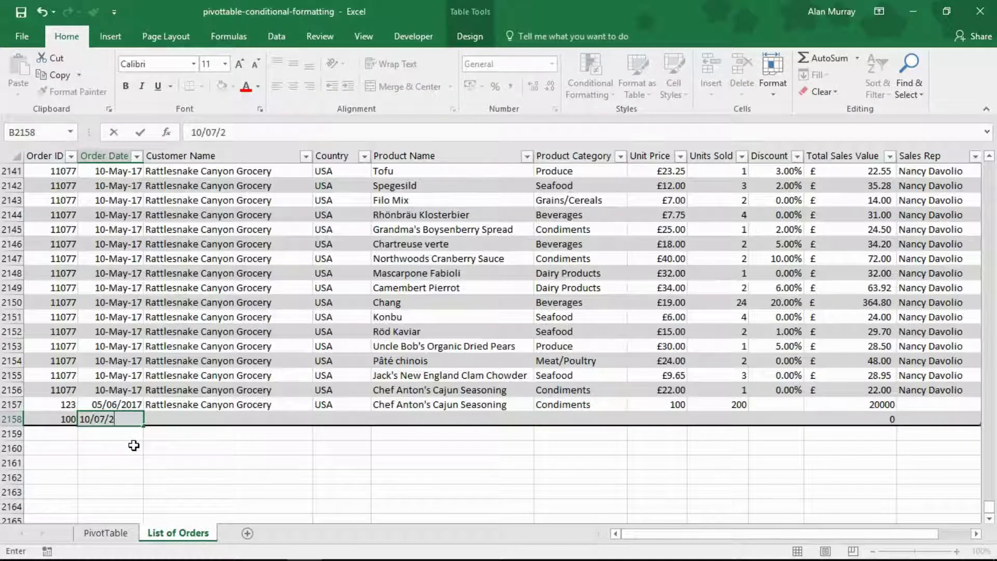
text(017)
key(Tab)
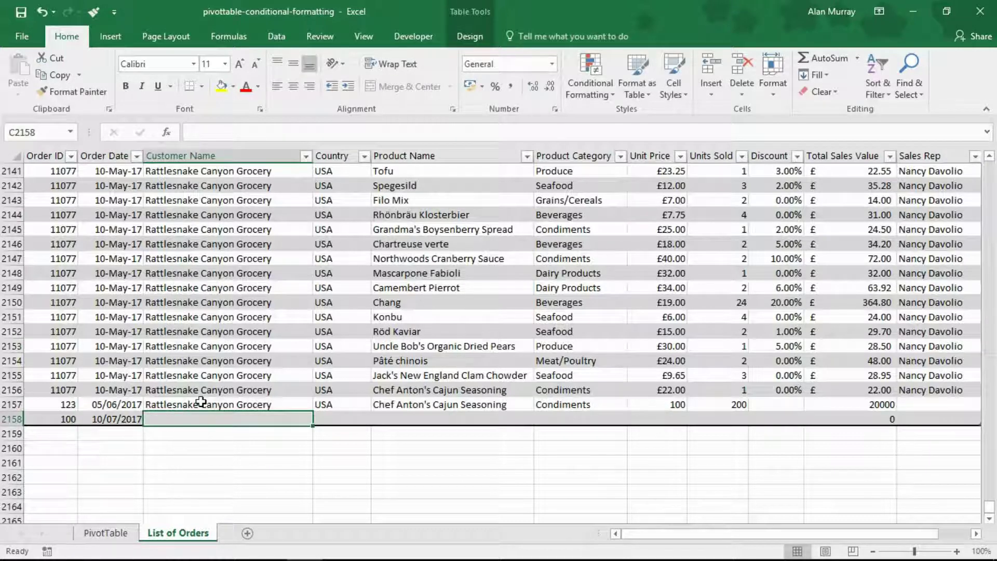
drag(202, 404, 445, 398)
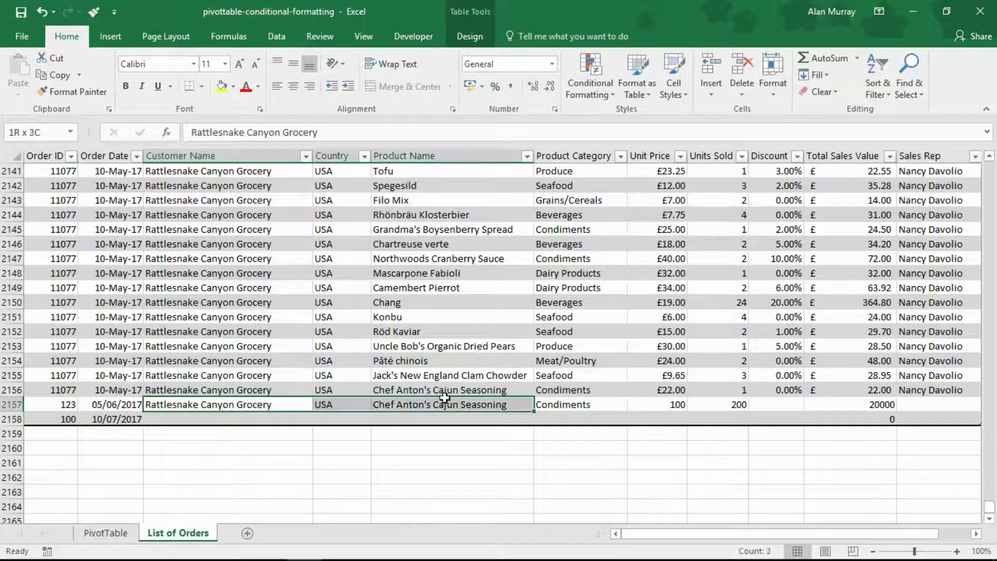
Enter category Beverages, unit price 150 and 180 units sold, totalling 27000
click(590, 415)
text(Beverages)
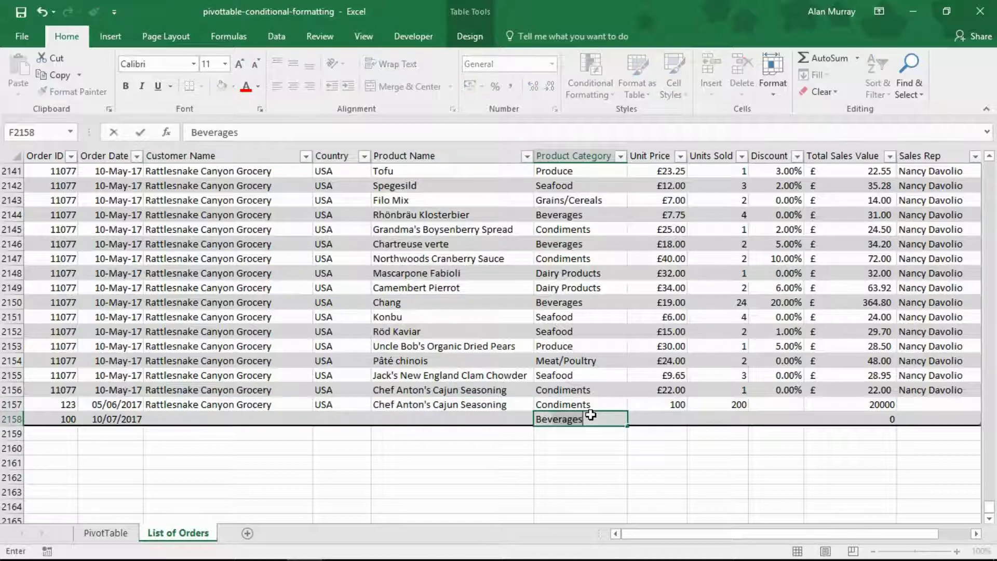
key(Tab)
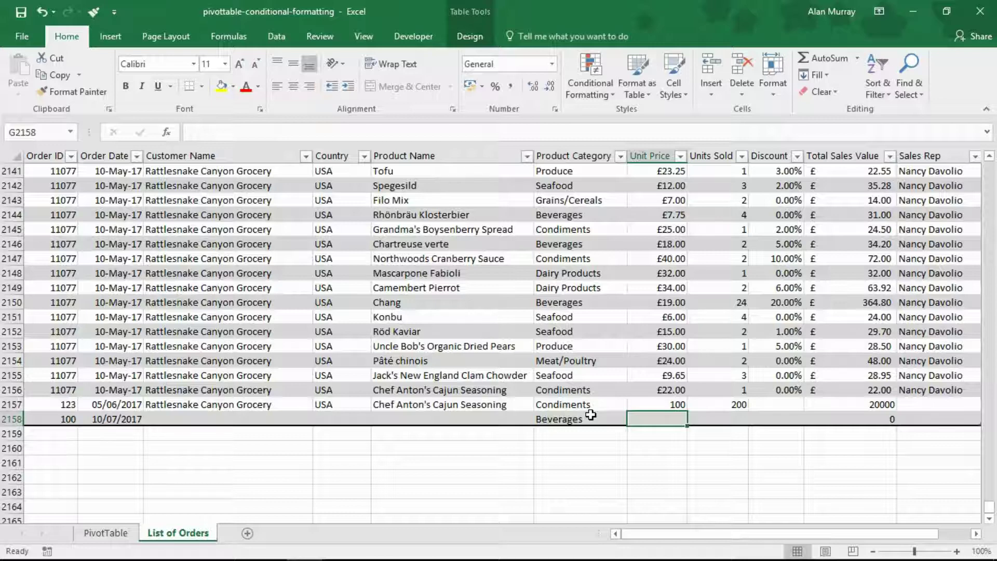
text(150)
key(Tab)
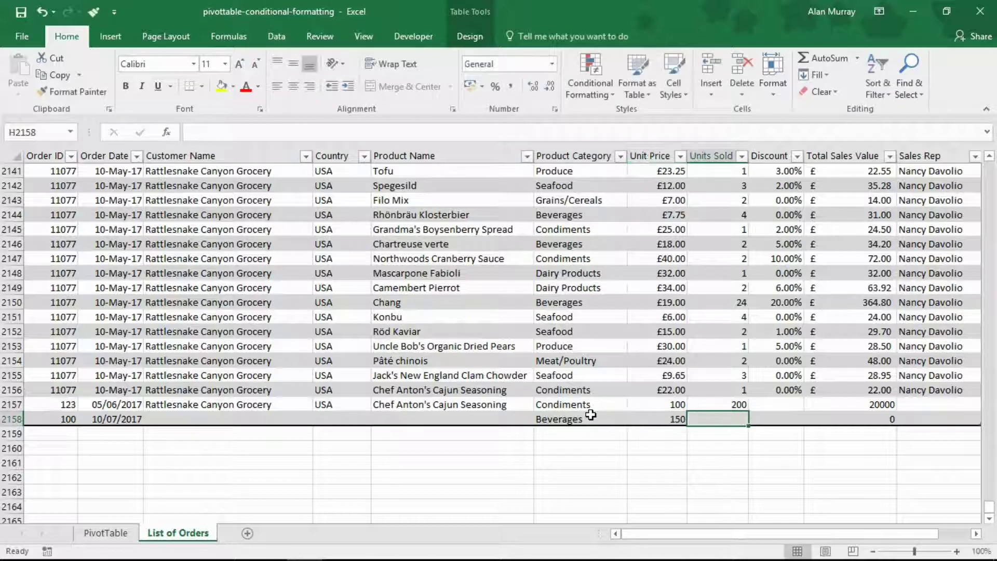
text(180)
key(Tab)
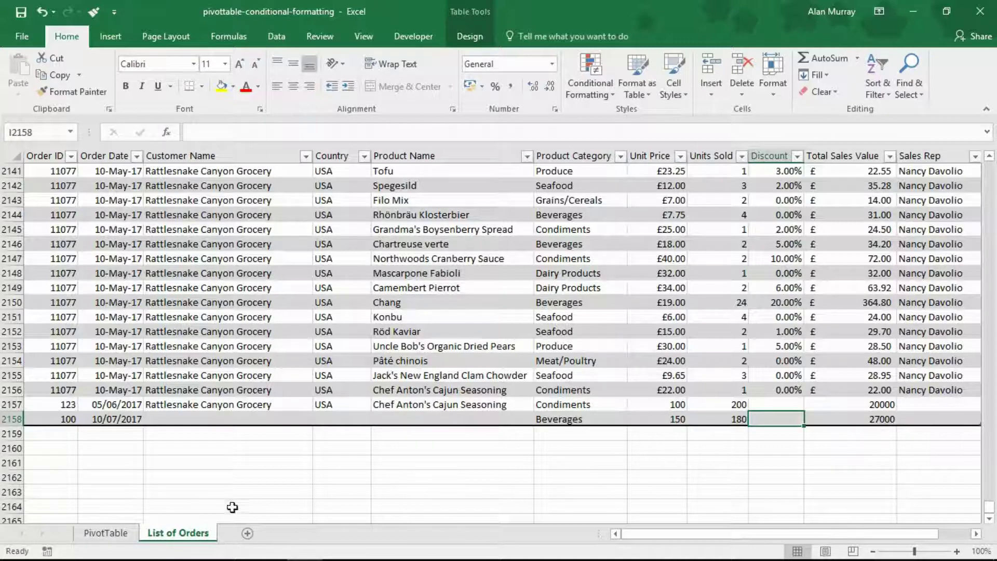
Refresh the pivot table and check the new Jul row with Beverages £27,000 in green
click(107, 533)
click(481, 35)
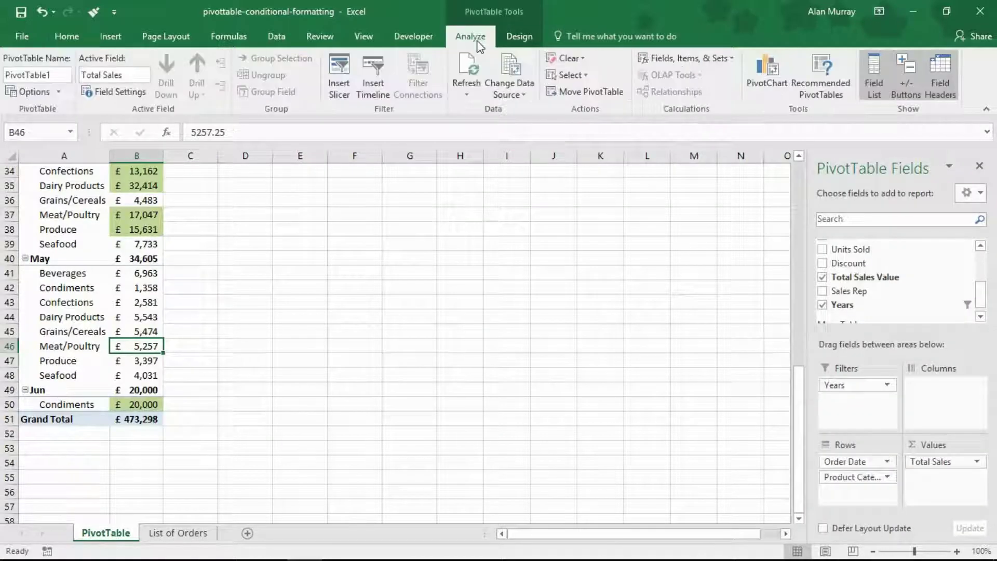
click(468, 66)
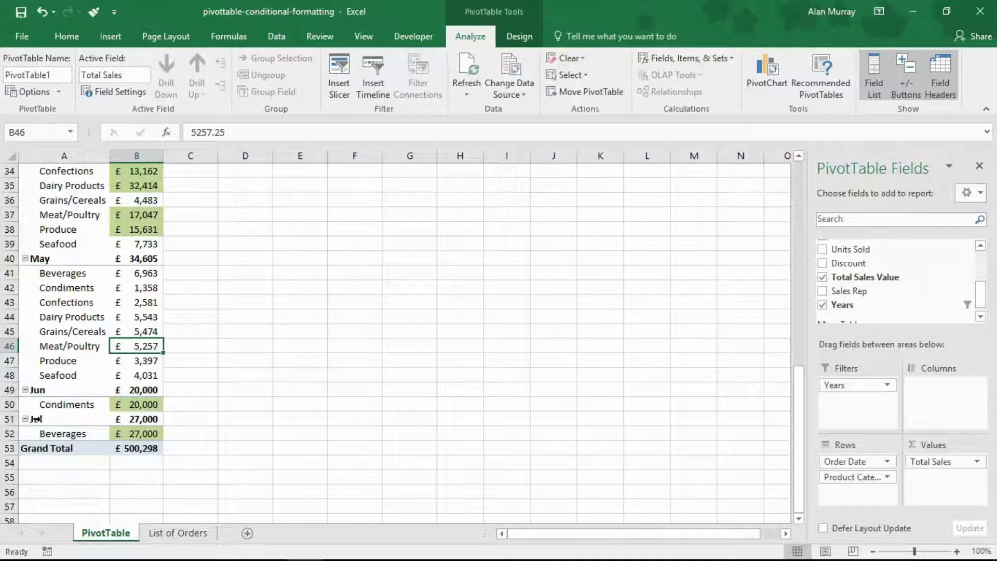
drag(47, 422, 145, 434)
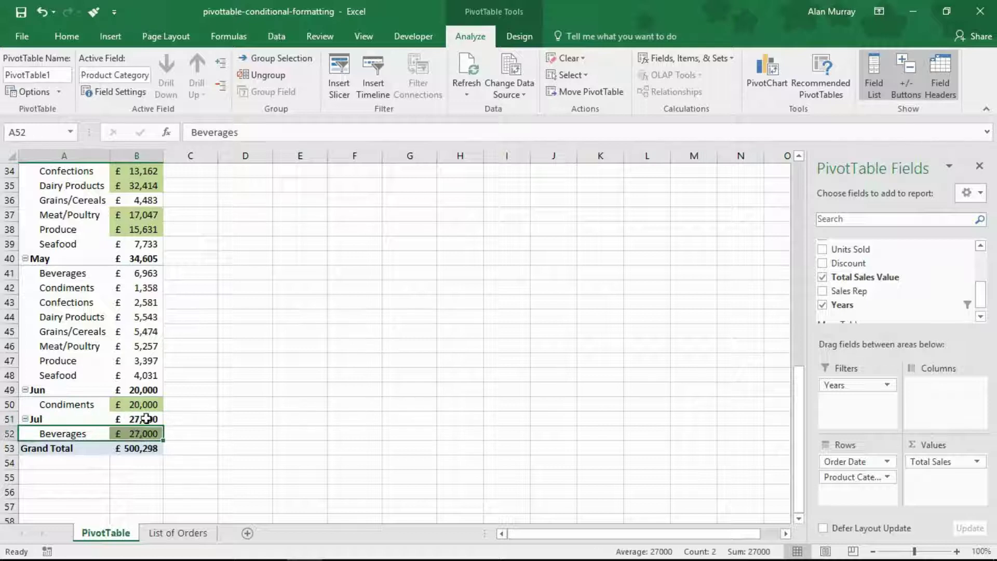
click(106, 319)
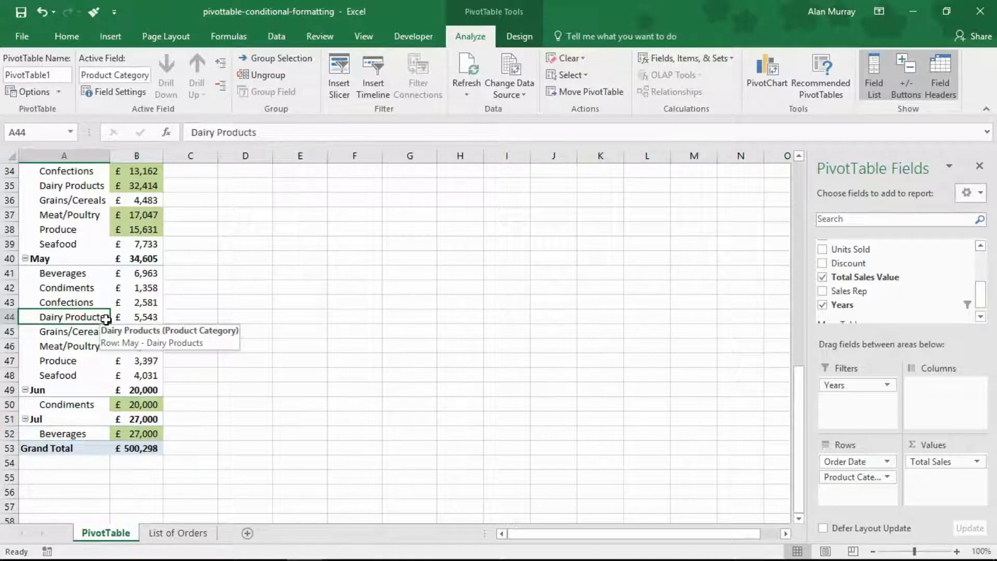